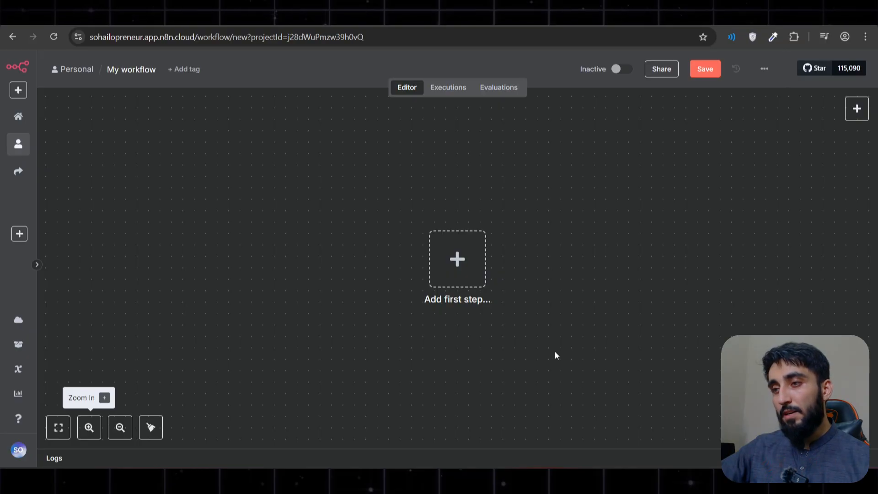
Add an AI Agent node as the first step of the empty workflow and return to the canvas
click(457, 259)
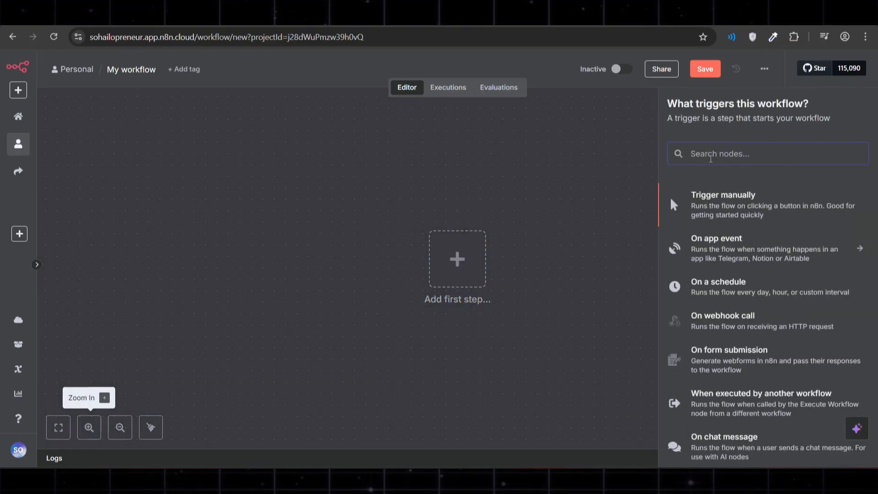
text(ai agent)
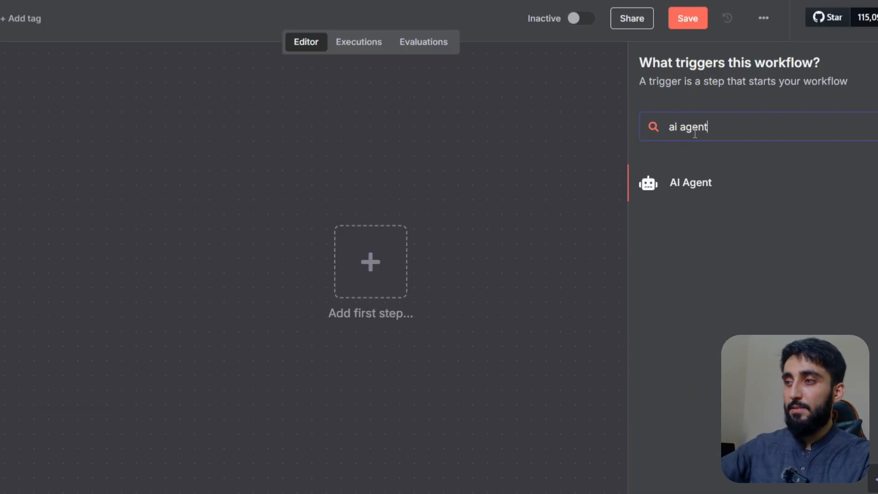
click(753, 186)
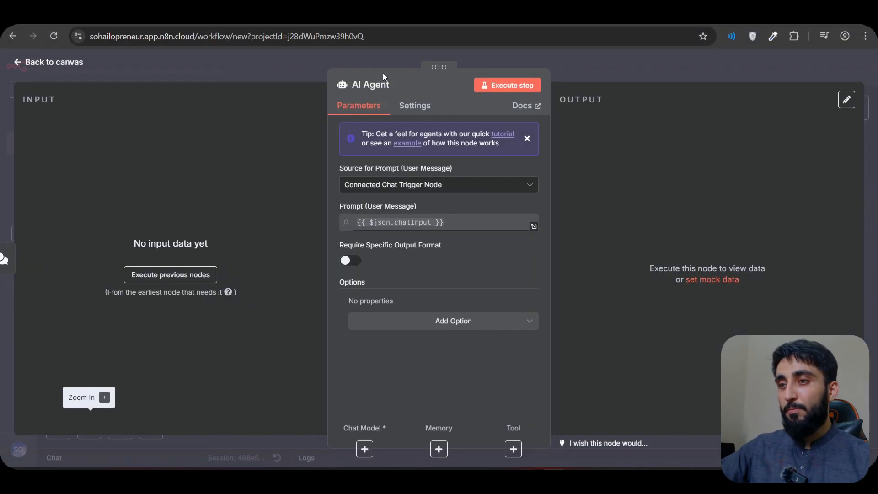
click(21, 66)
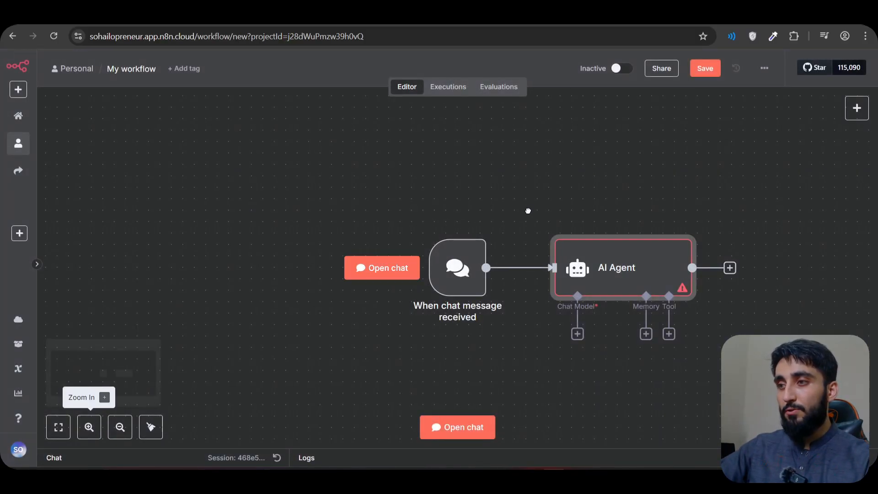
drag(529, 210, 379, 190)
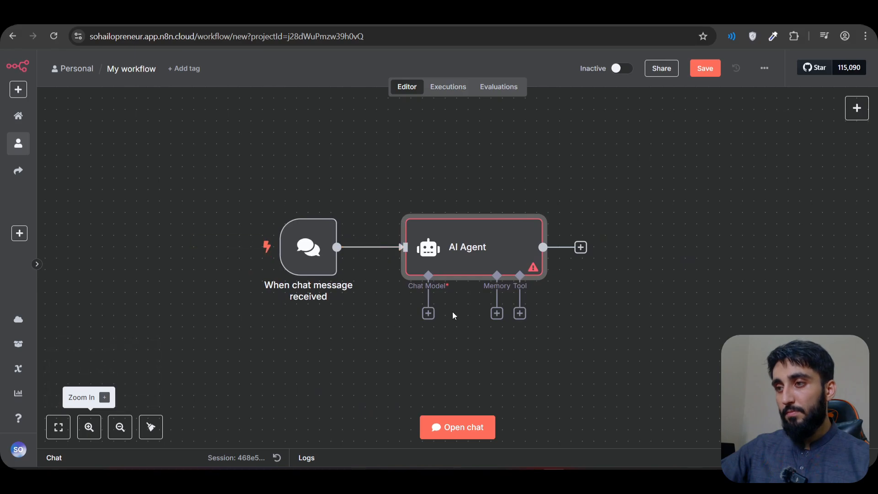
Delete the "When chat message received" trigger node in front of the AI Agent
mouse_move(465, 247)
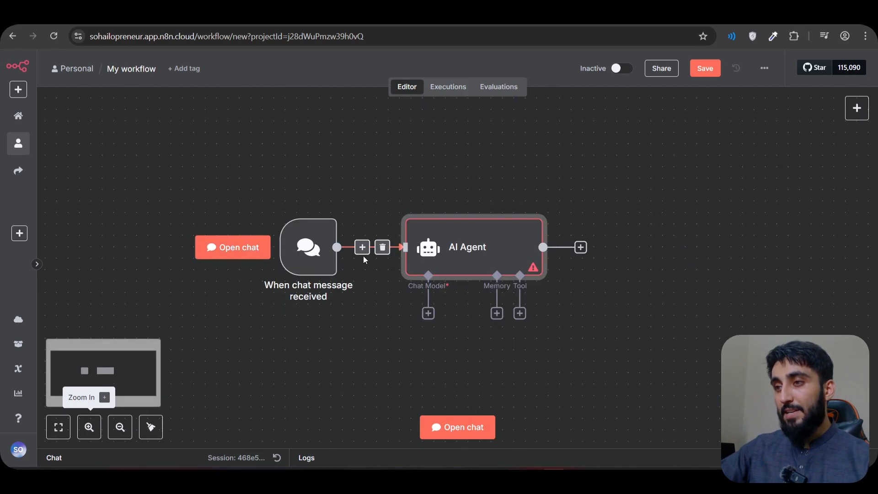
click(311, 204)
mouse_move(503, 271)
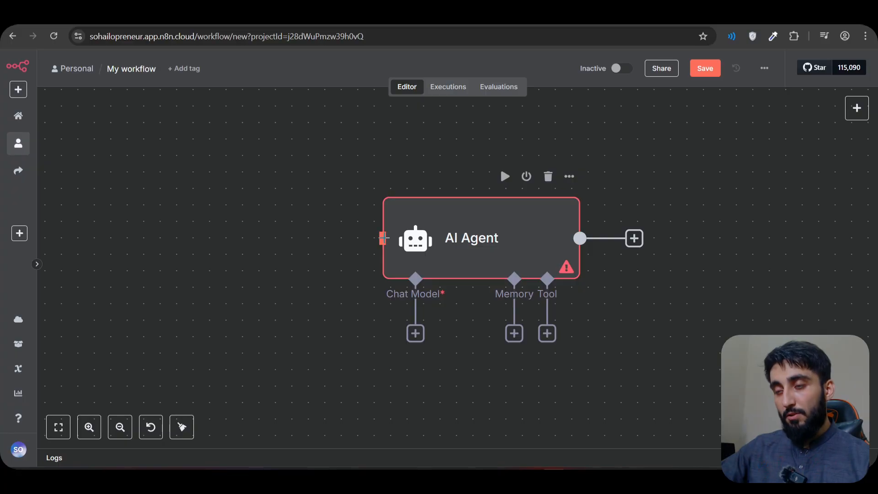
Add a Chat Trigger node in front of the AI Agent, keeping its default parameters, and return to the canvas
right_click(285, 234)
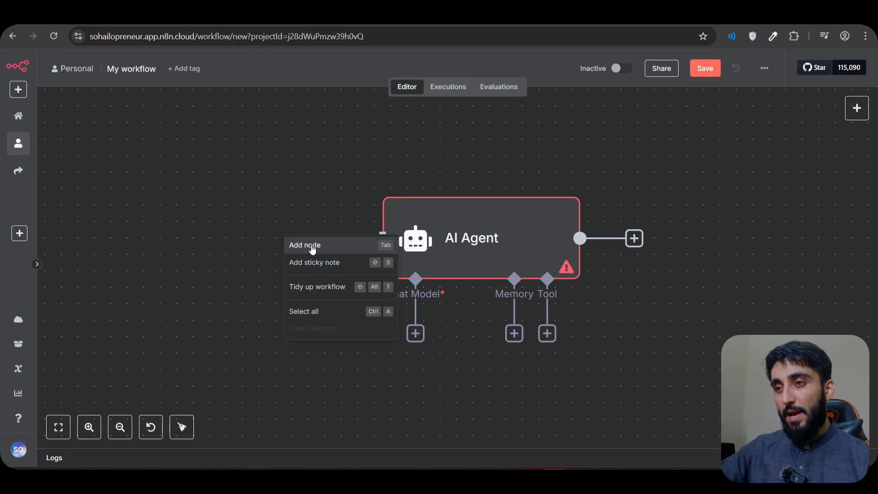
click(312, 250)
text(c)
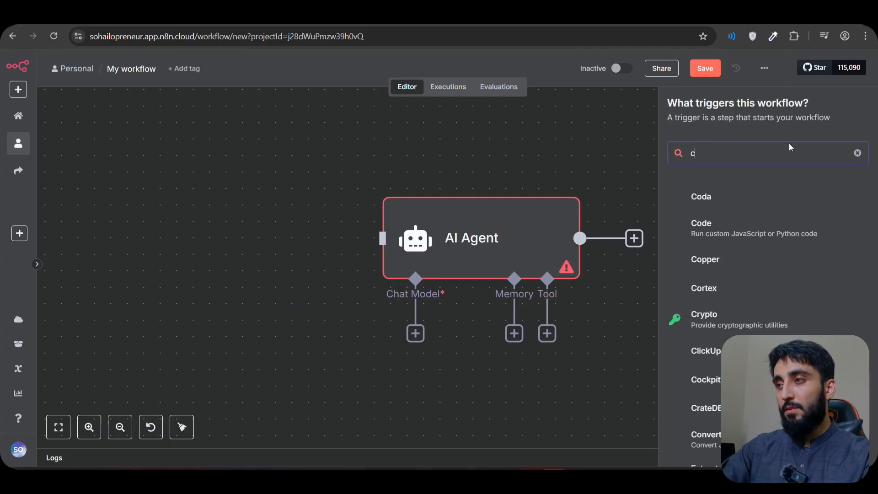
text(hat)
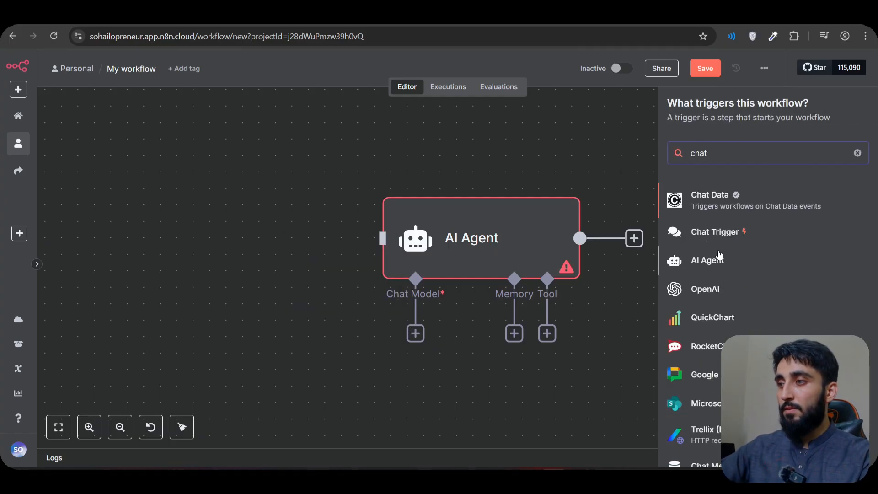
click(751, 231)
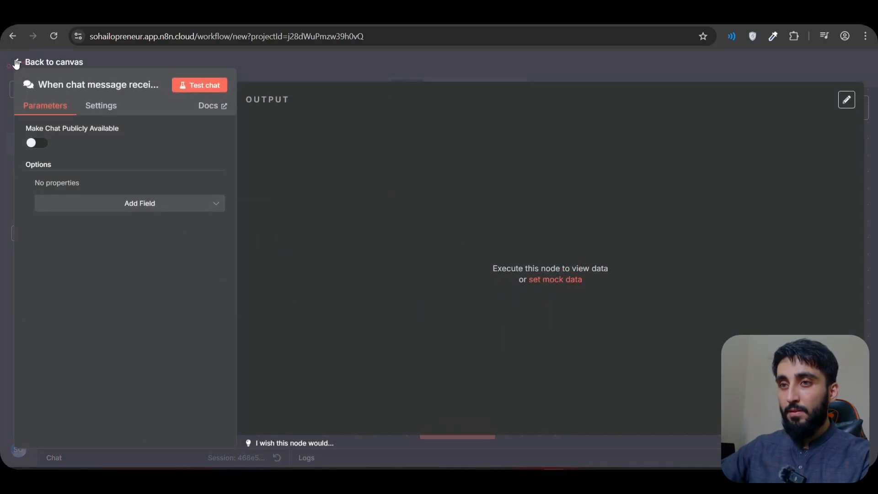
click(16, 63)
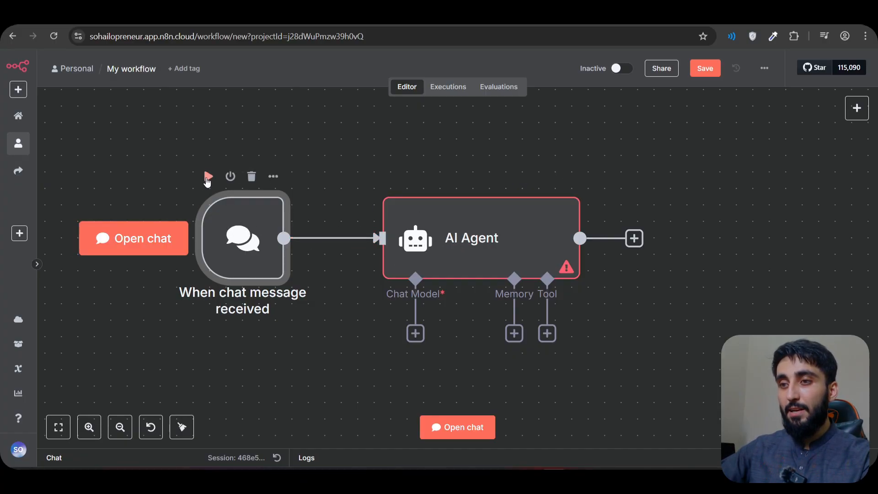
Save the workflow and view its chat panel with the message field, closing the panel again
key(ctrl+s)
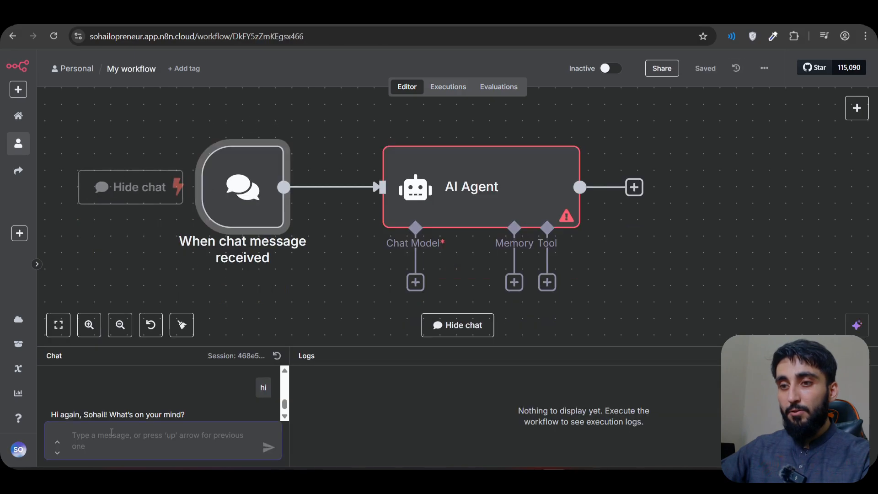
click(118, 432)
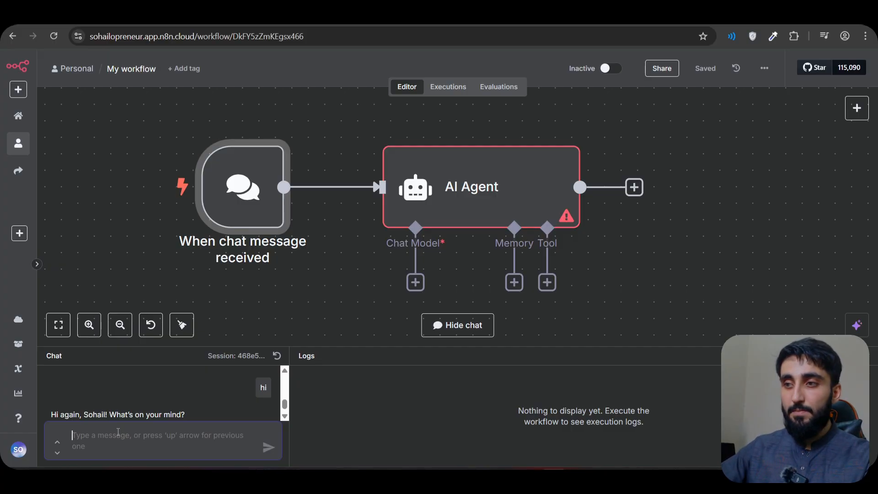
click(672, 225)
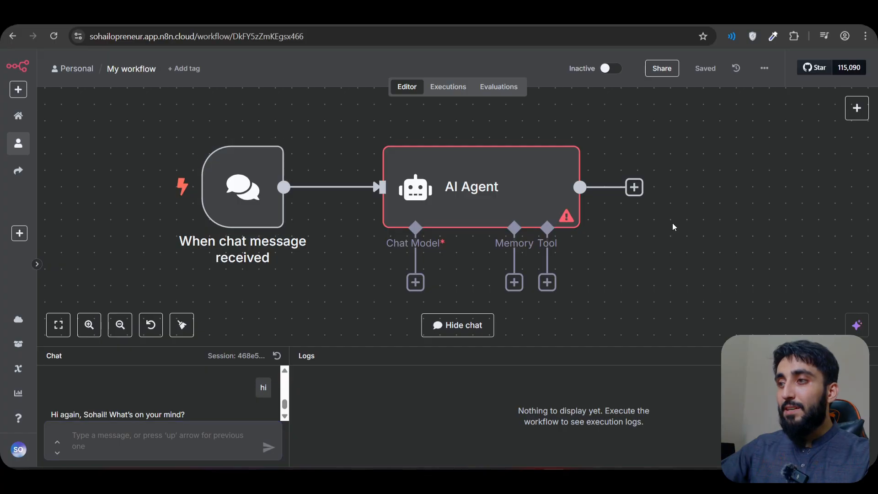
click(866, 356)
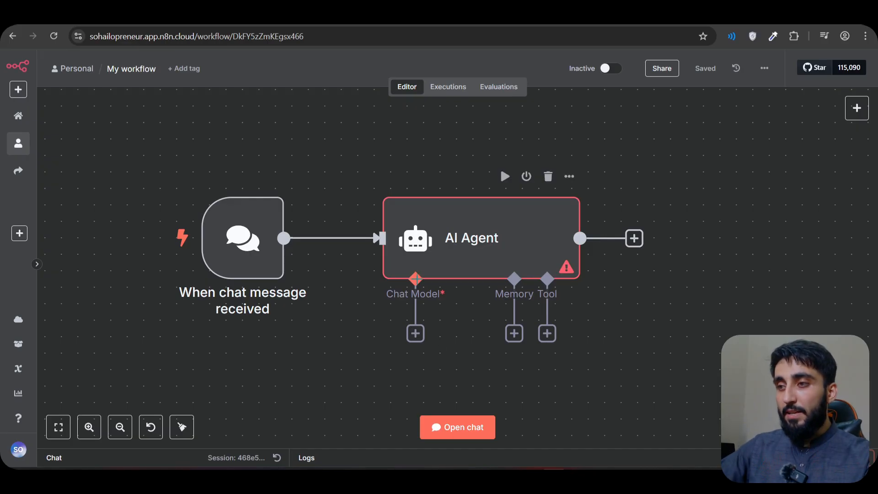
Attach an OpenAI Chat Model node to the AI Agent's Chat Model connector
click(416, 334)
text(openai)
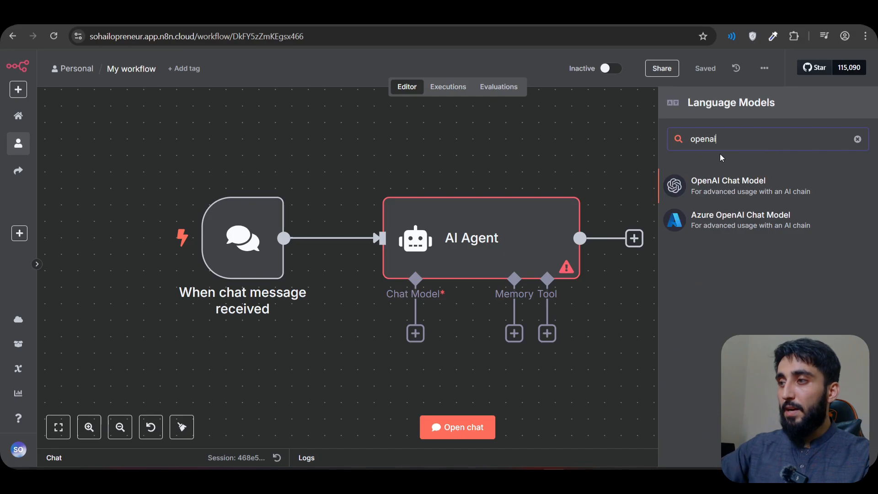
click(719, 183)
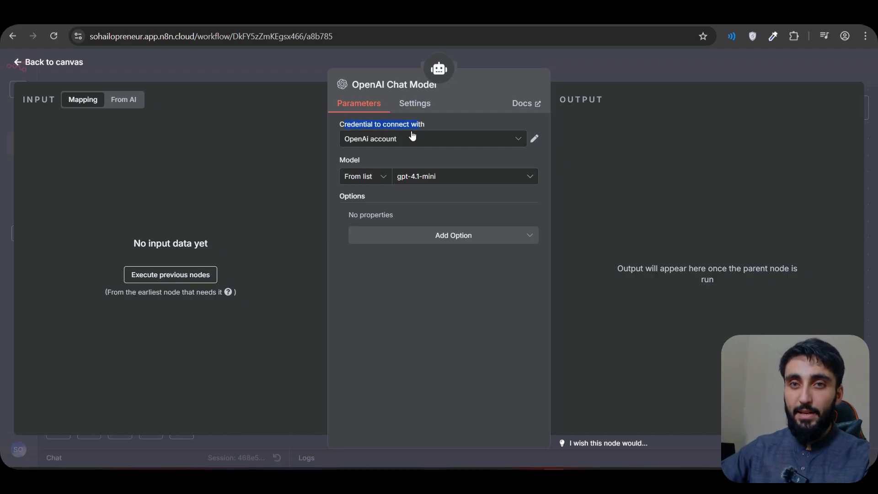
Open the form for a new OpenAI credential at its API key field
click(459, 140)
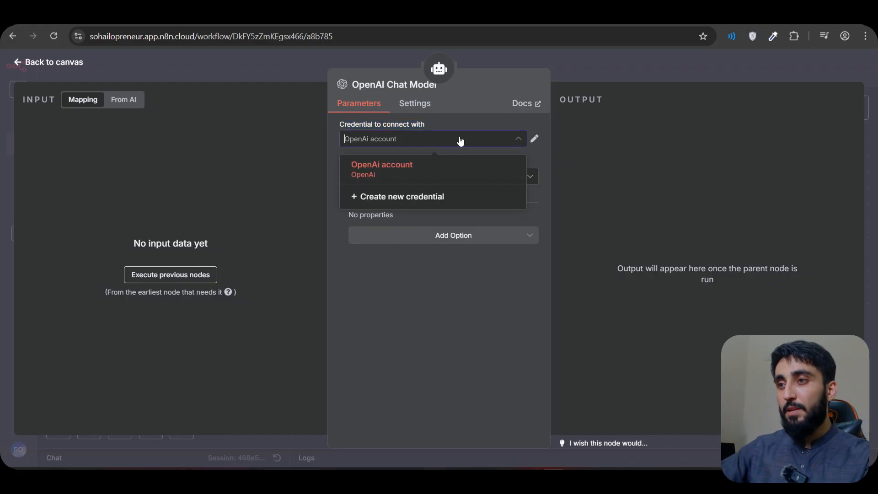
click(398, 198)
click(303, 236)
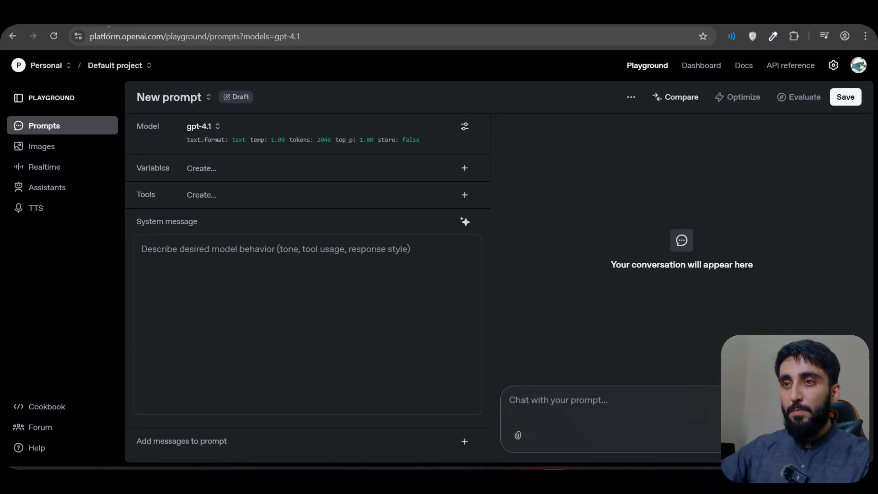
Switch to the OpenAI platform and examine the organization's API keys page and secret key creation form, cancelling without creating a key
drag(91, 36, 208, 37)
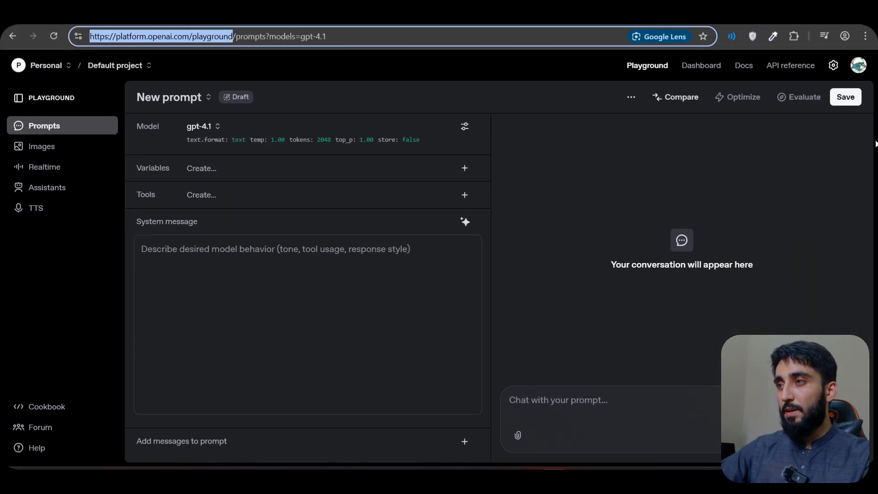
click(834, 67)
click(38, 180)
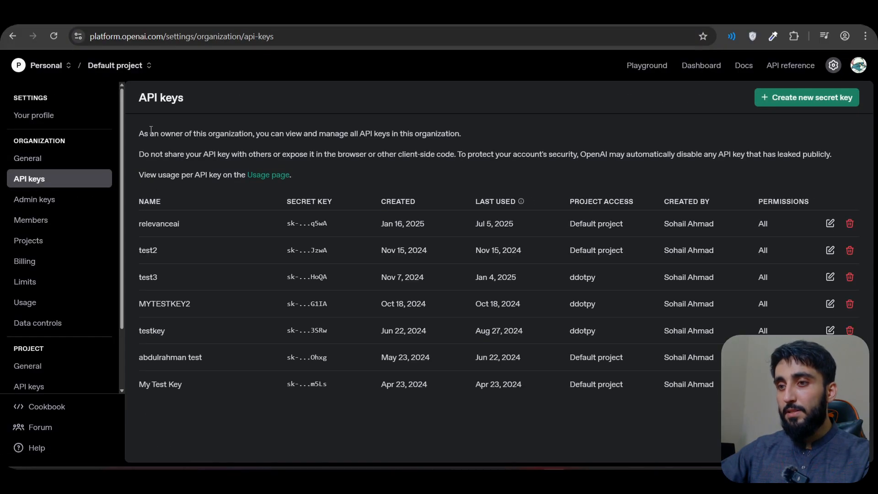
click(808, 104)
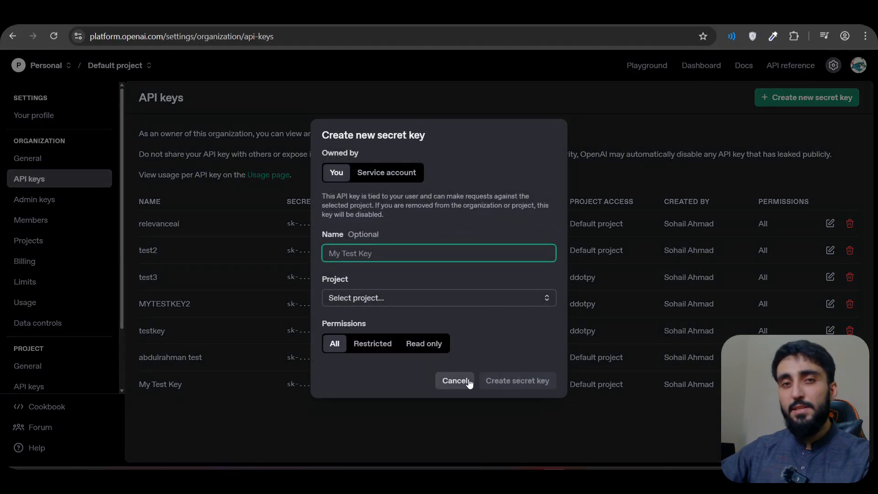
click(455, 381)
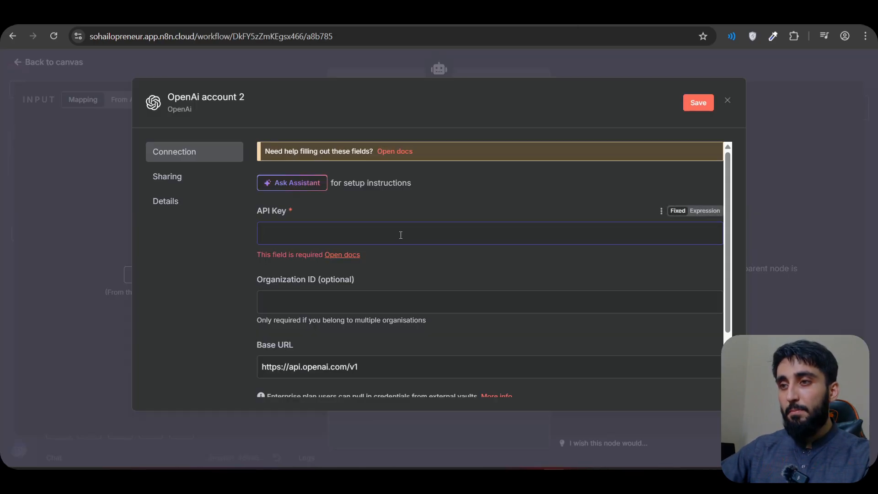
Discard the new credential form and select the existing "OpenAi account" credential for the chat model
click(728, 100)
click(414, 139)
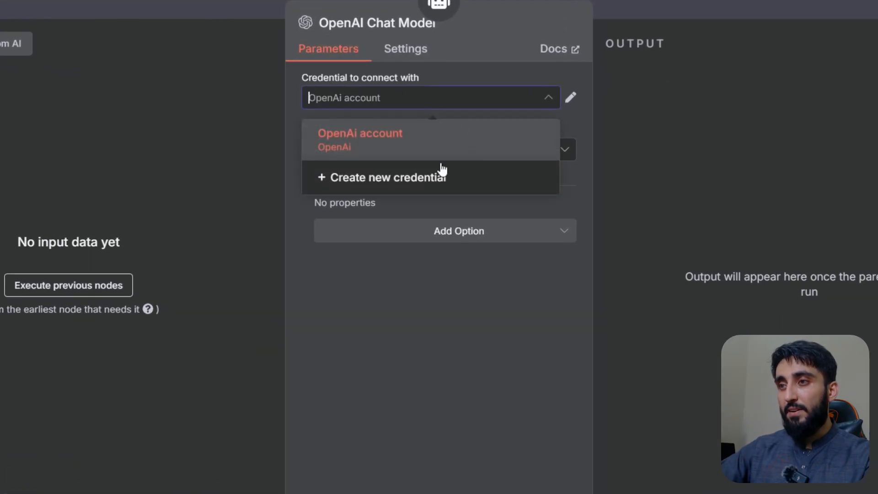
click(368, 145)
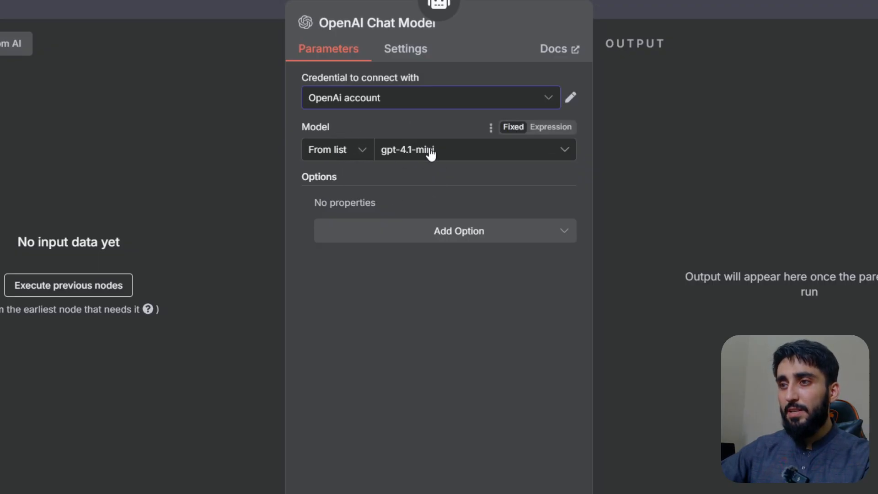
Set the OpenAI Chat Model's model to gpt-4.1 and return to the canvas
click(447, 158)
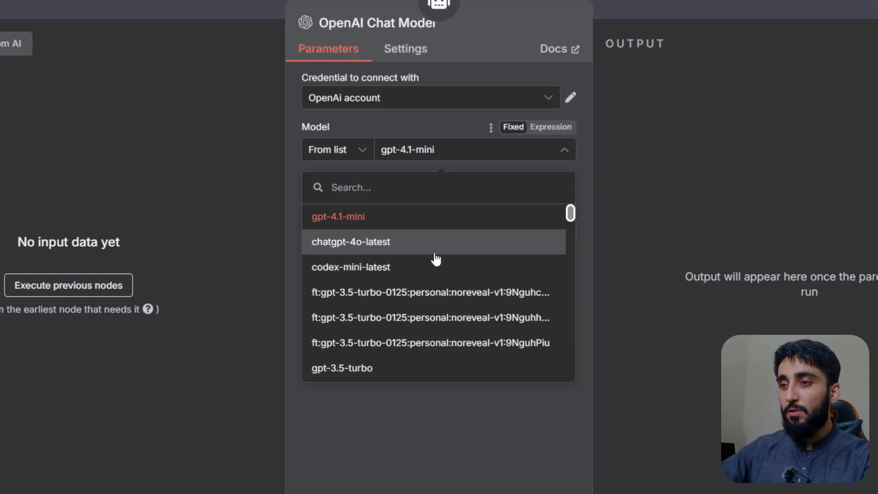
scroll(461, 309, down, 2)
scroll(460, 310, up, 2)
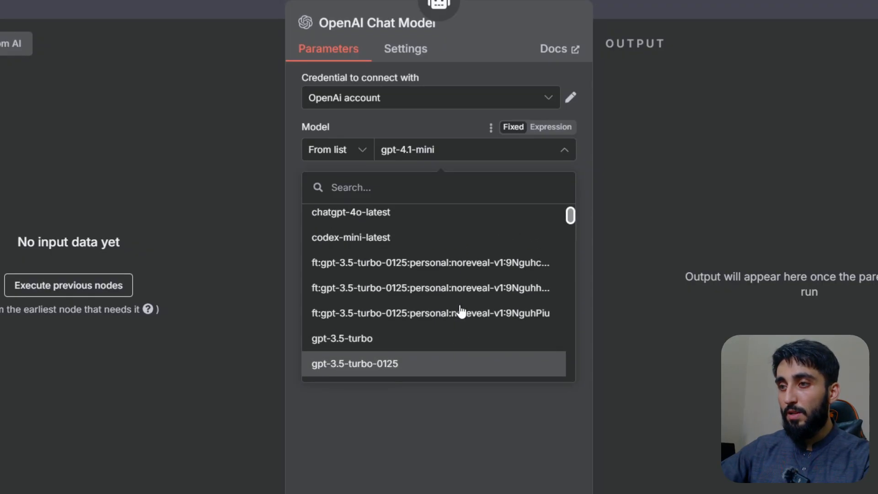
text(gpt-4.1)
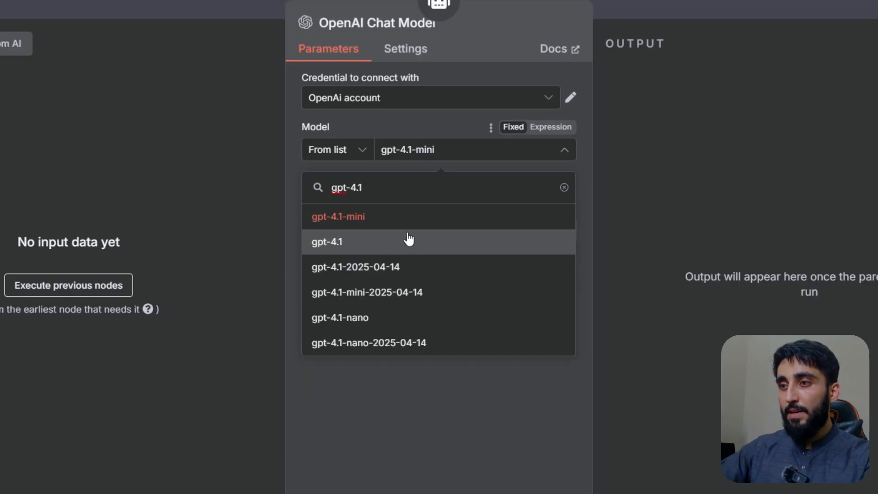
click(346, 246)
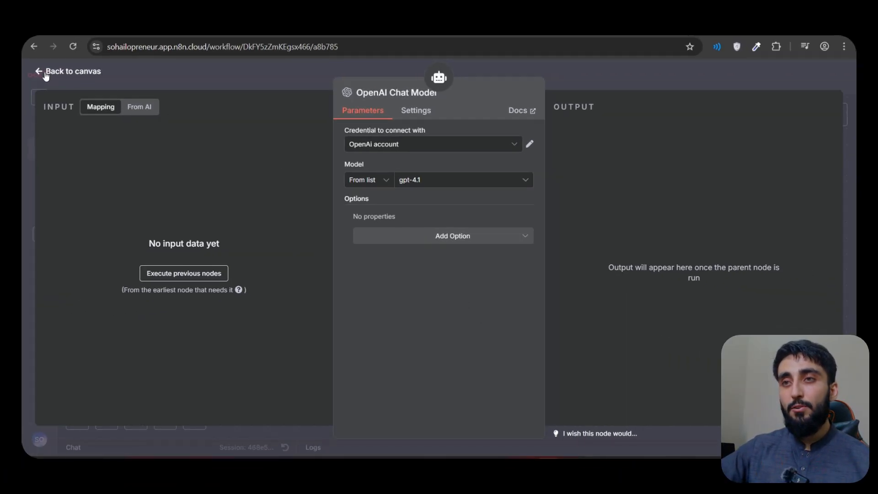
click(45, 72)
Move the OpenAI Chat Model node away from the AI Agent, placing it beneath the chat trigger node
drag(649, 311, 623, 243)
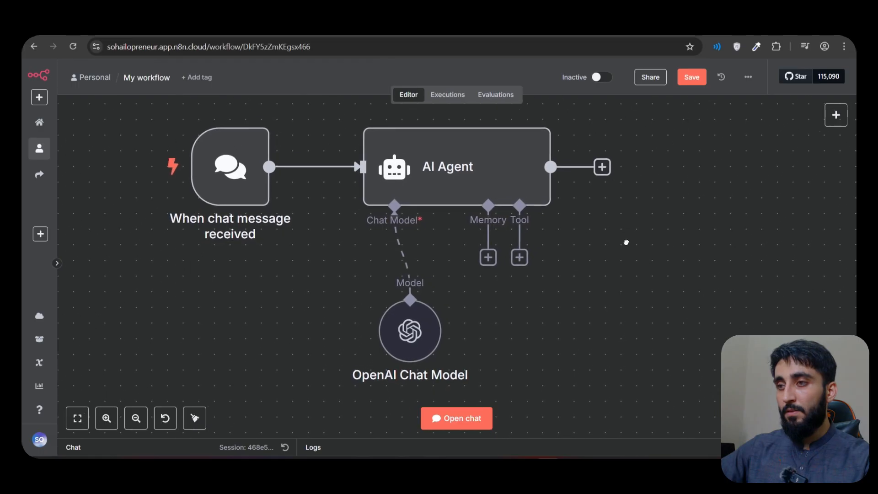
click(136, 419)
drag(409, 323, 280, 366)
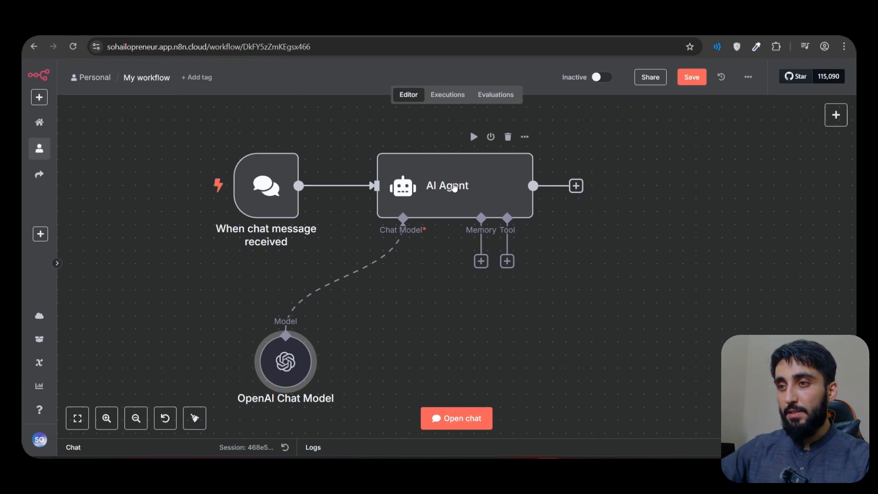
drag(533, 307, 533, 290)
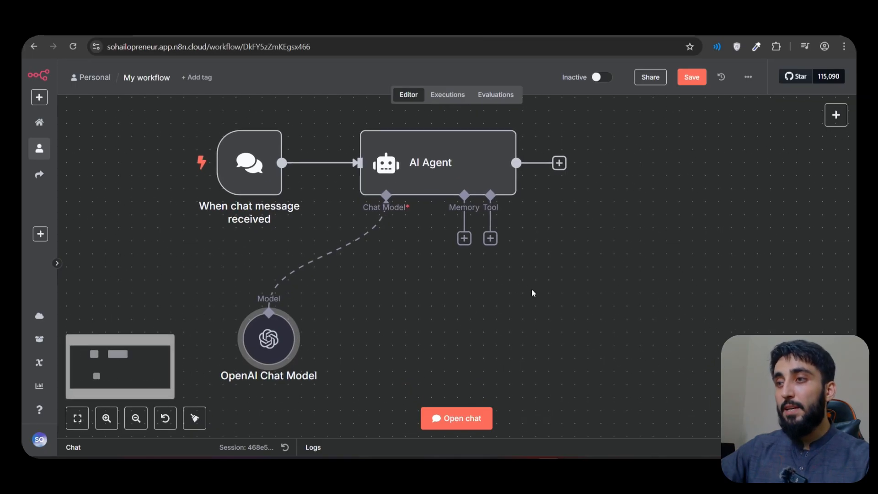
Open the workflow's chat and send the message "hello" to test the AI Agent's response
mouse_move(247, 229)
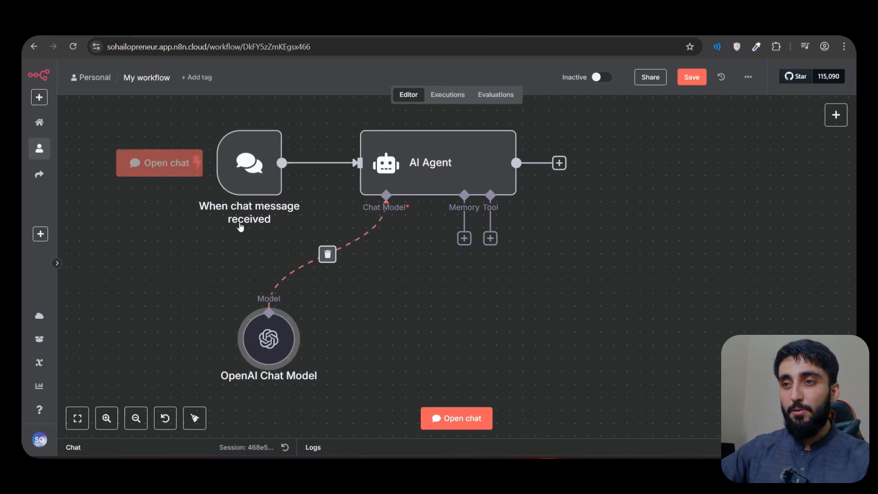
click(224, 116)
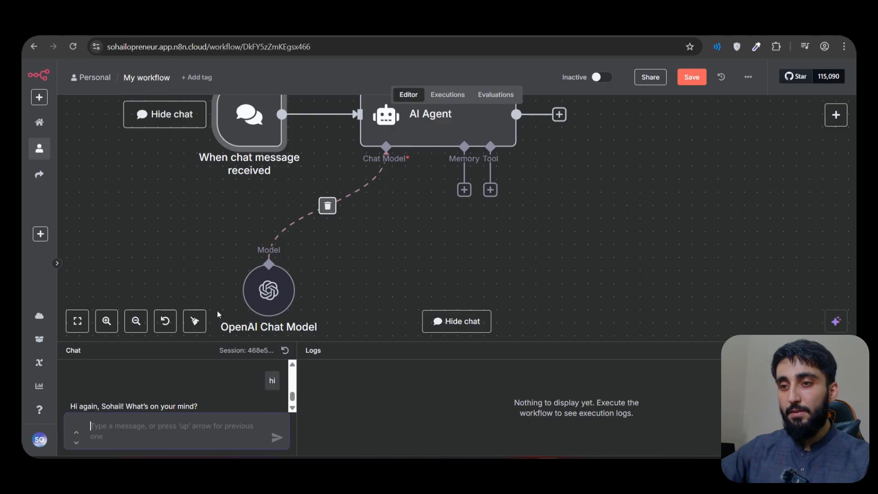
click(287, 295)
text(hello)
key(Return)
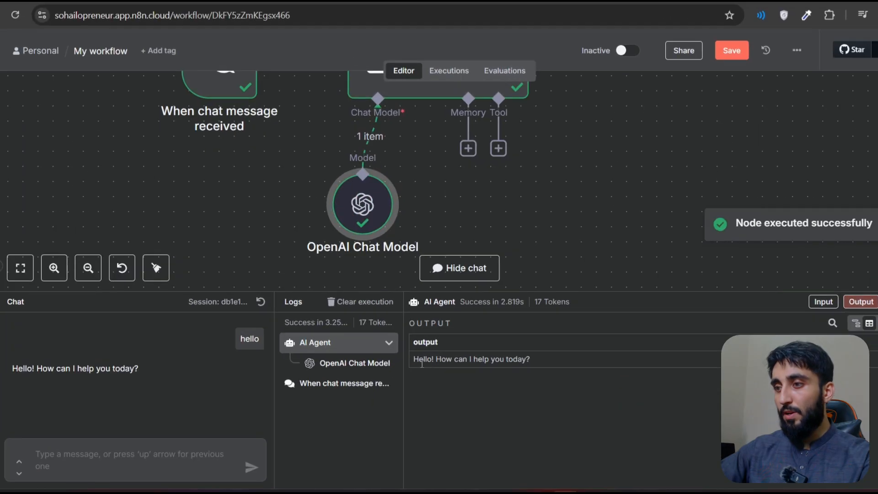
drag(421, 361, 524, 357)
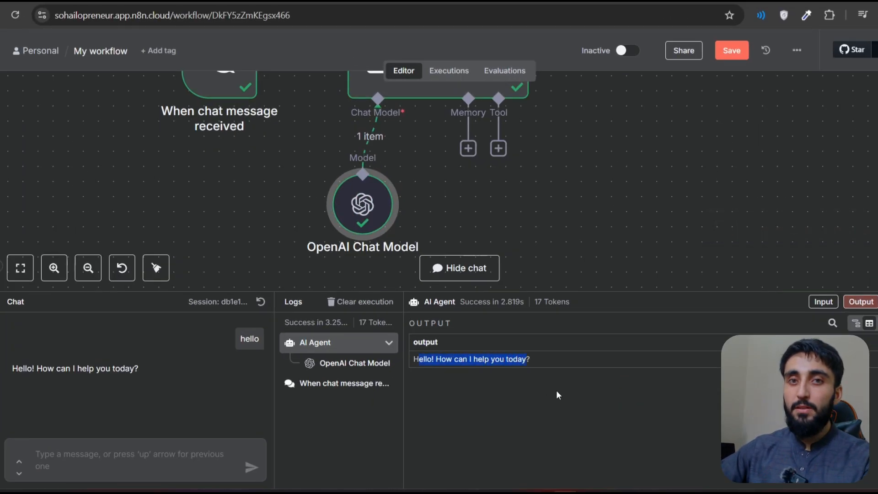
Send a chat message telling the AI Agent the user's first name and check its output
click(198, 453)
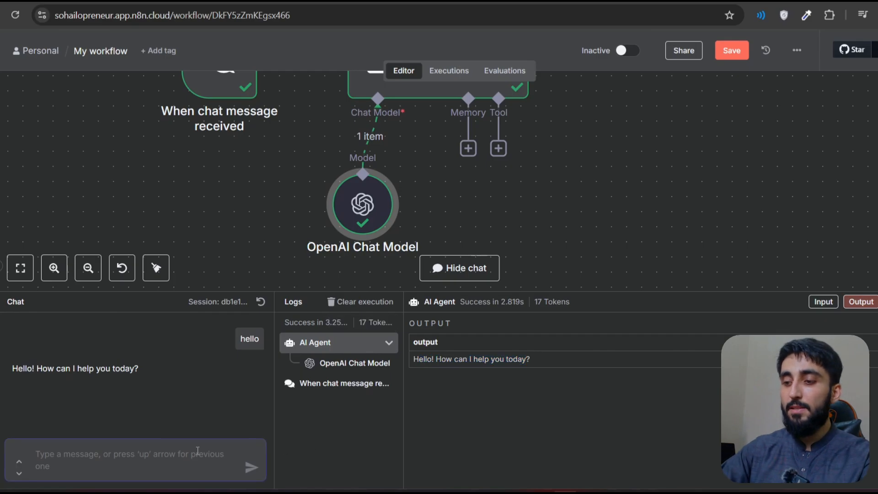
text(my name is sohail)
click(251, 468)
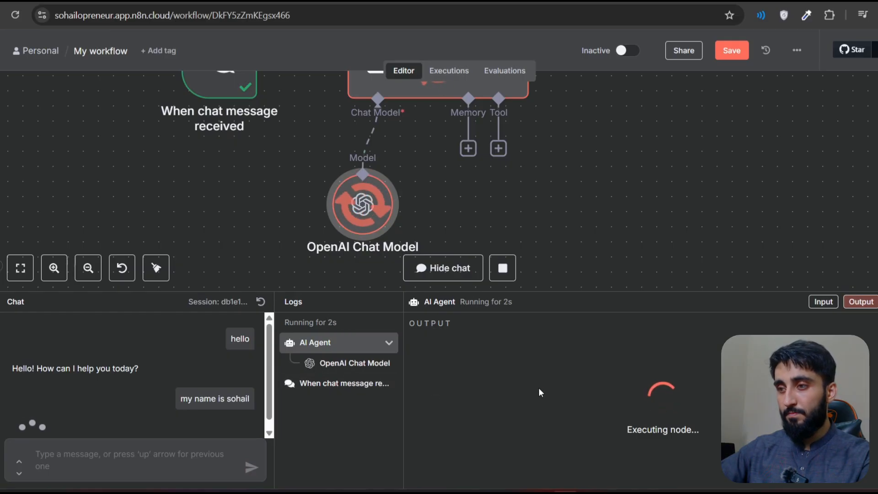
drag(420, 359, 553, 360)
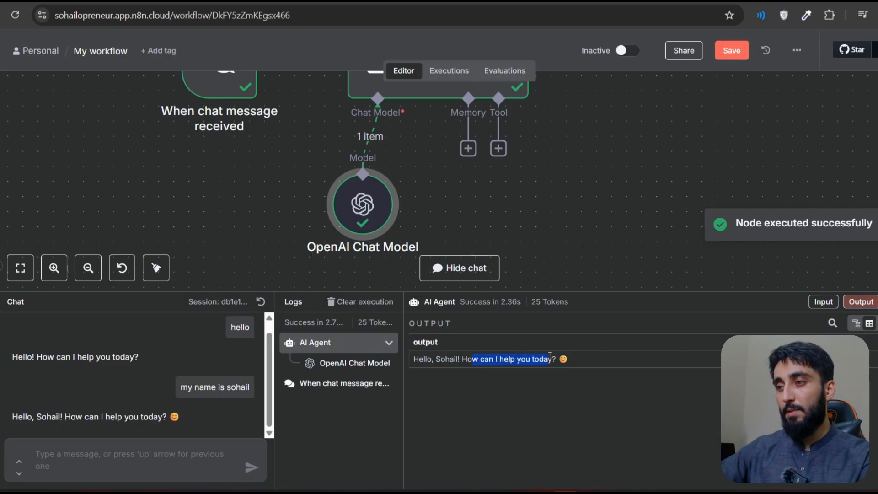
Ask the agent "What is my name?" in the chat to test whether it remembers earlier messages
click(83, 456)
click(83, 456)
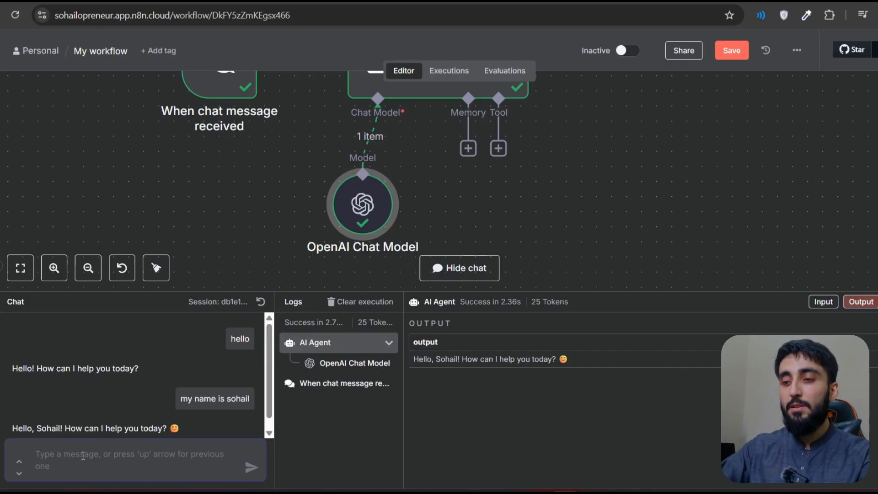
text(What i)
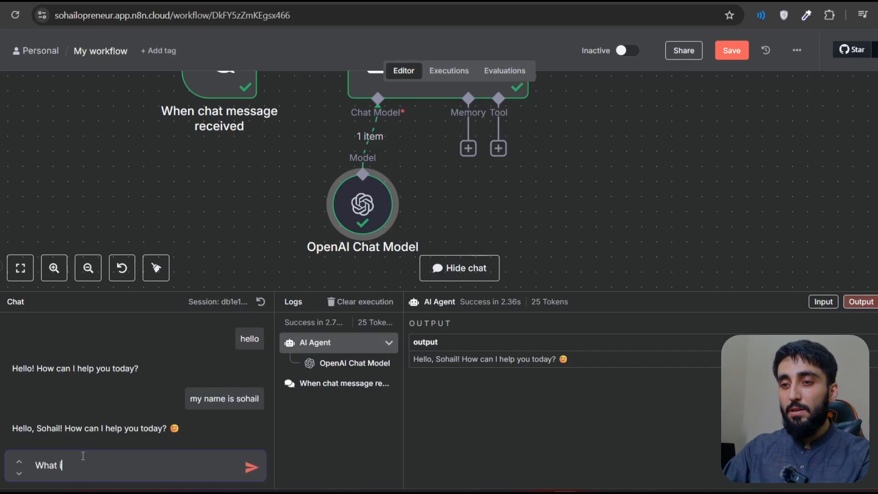
text(s my name?)
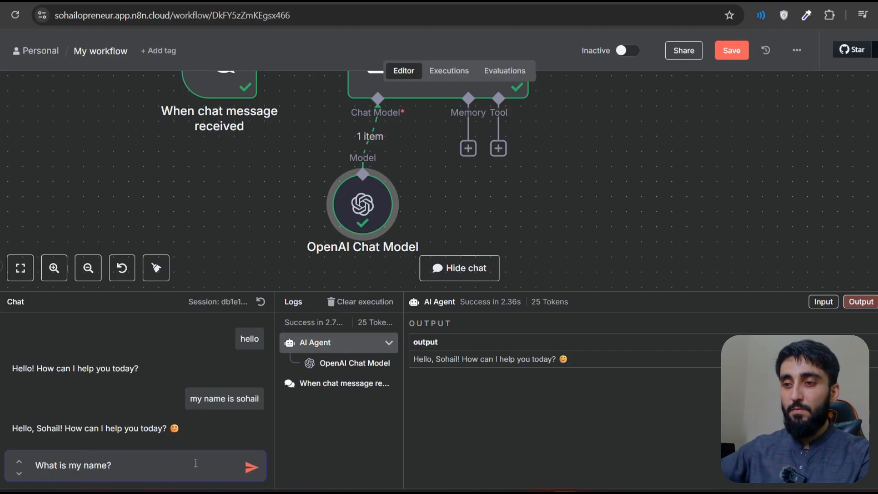
click(251, 468)
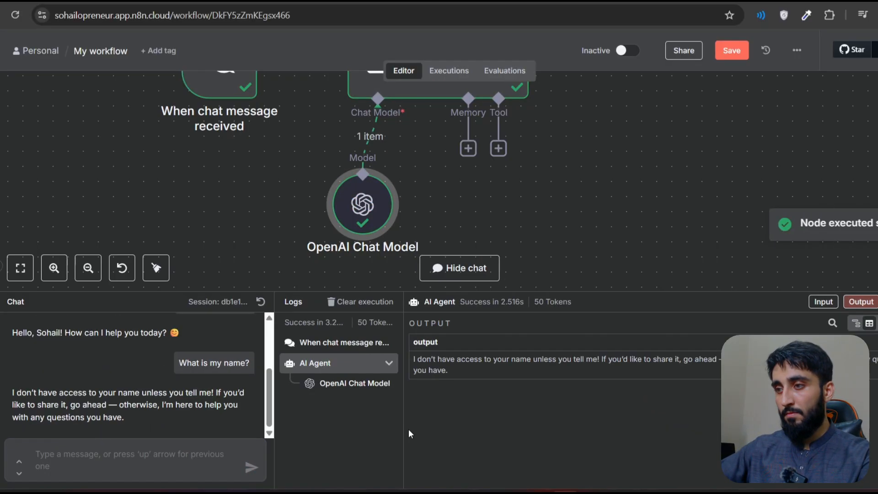
drag(417, 360, 607, 360)
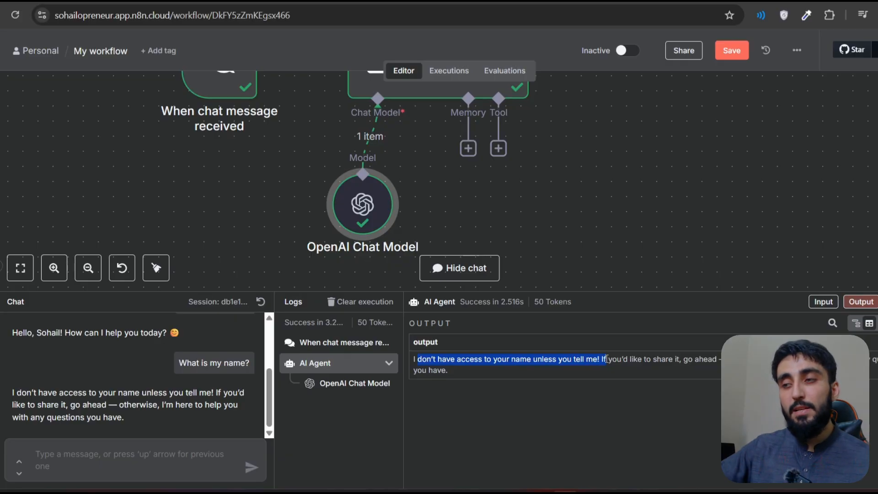
Add a Simple Memory node to the AI Agent, keeping a context window length of 5, and return to the canvas
drag(601, 291, 601, 323)
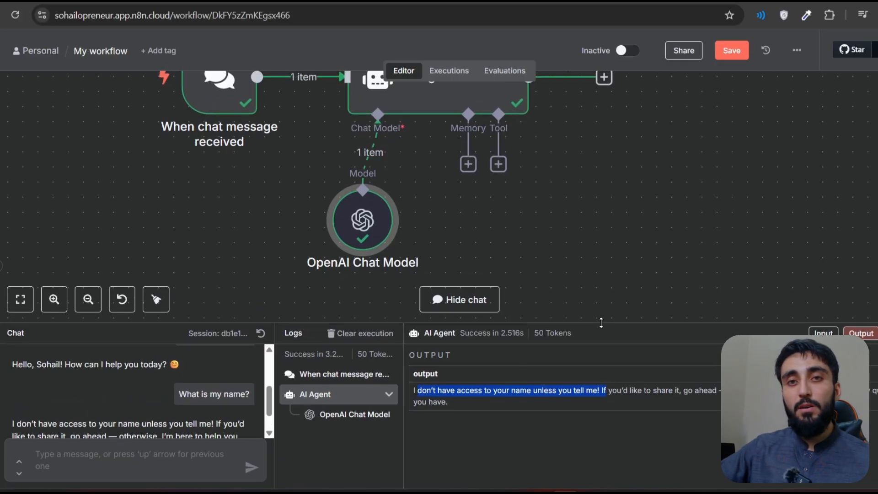
click(587, 131)
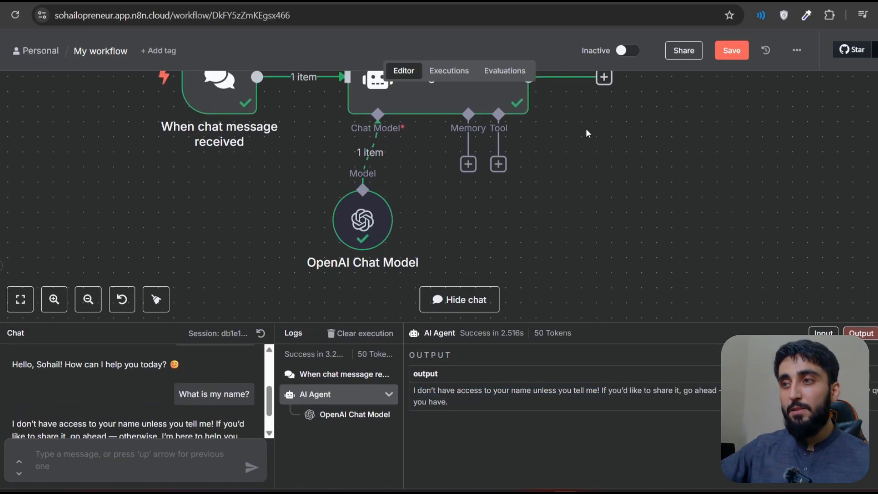
drag(587, 132, 601, 178)
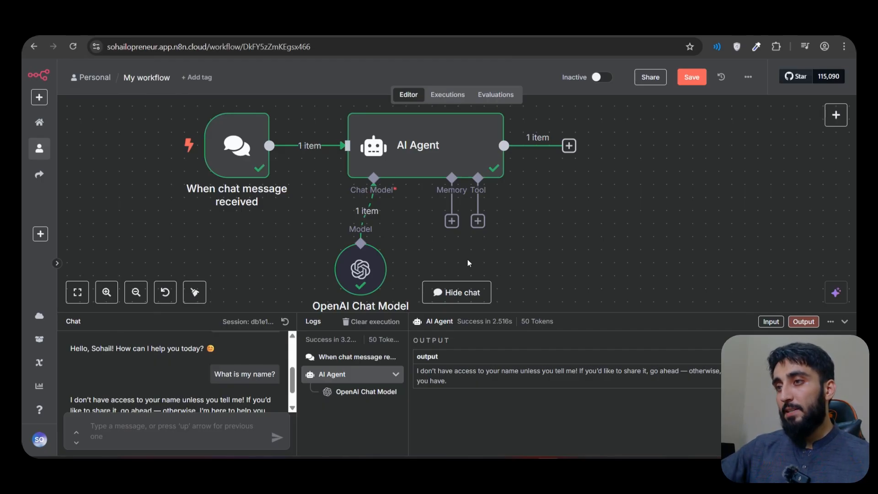
click(452, 221)
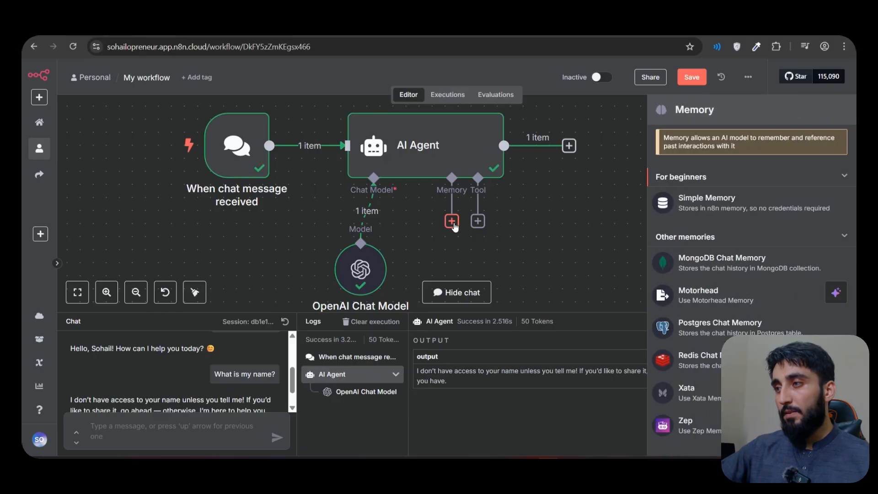
scroll(722, 220, down, 1)
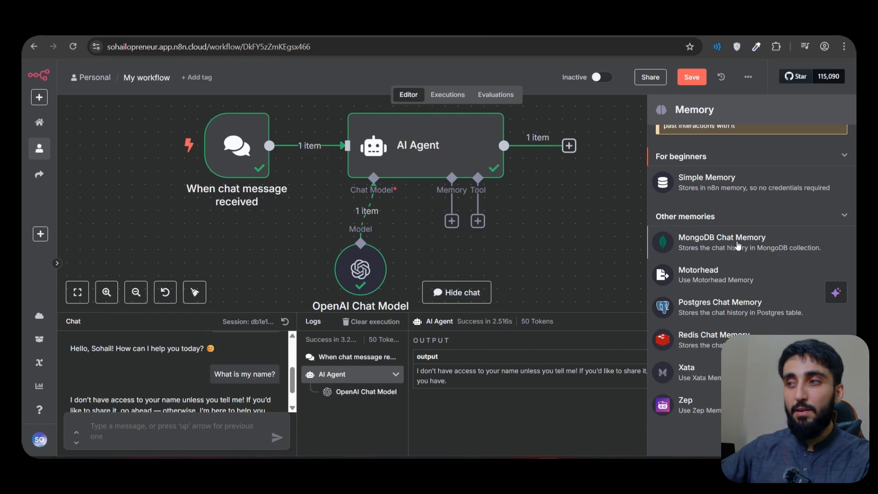
scroll(731, 241, up, 1)
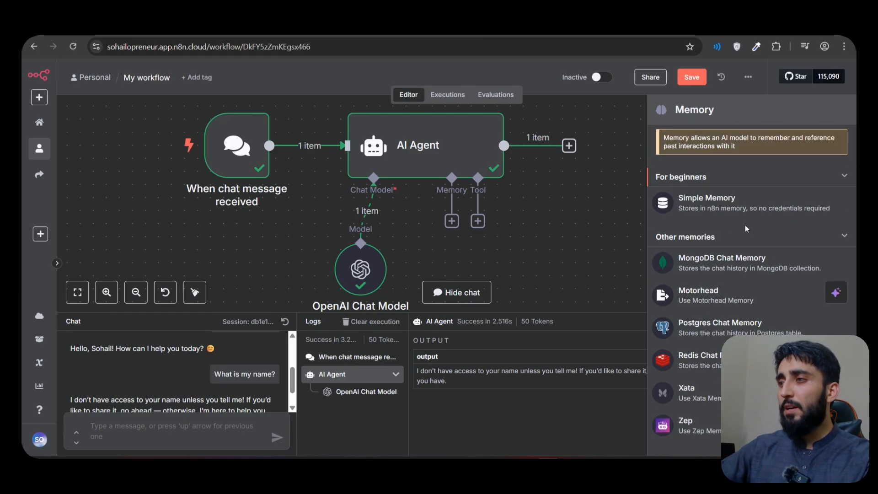
click(717, 204)
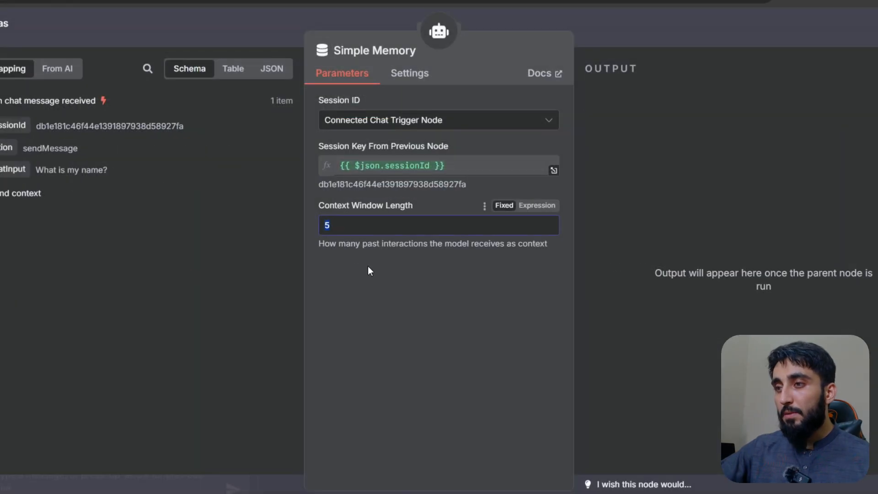
drag(320, 243, 468, 318)
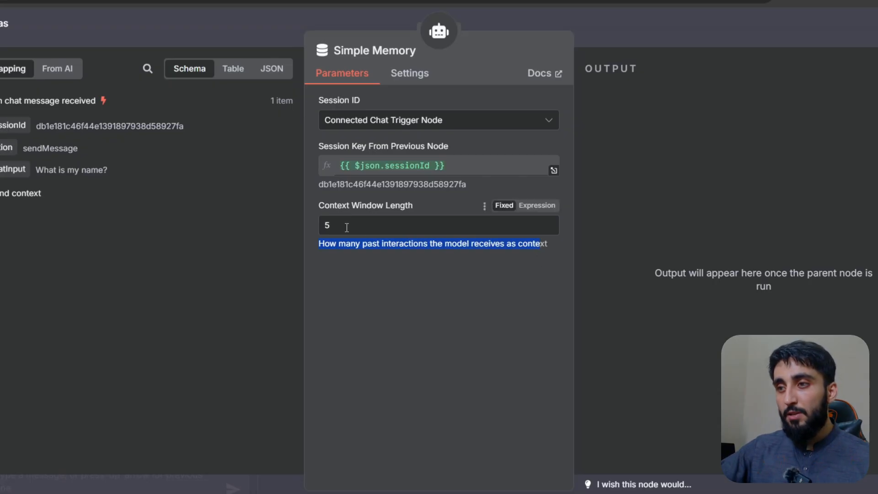
double_click(325, 225)
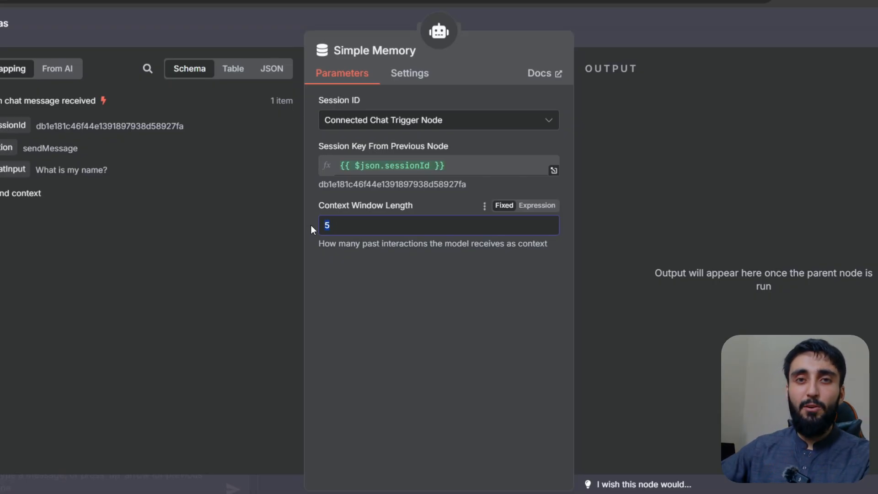
click(349, 229)
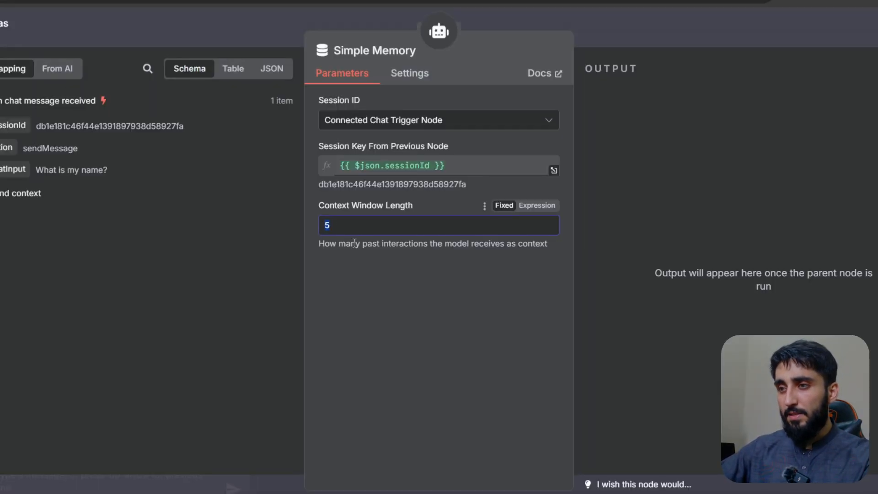
key(Escape)
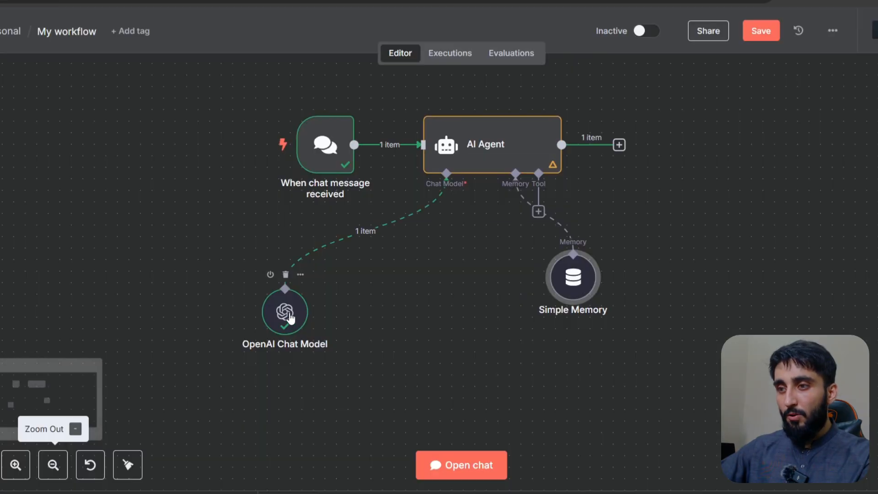
Arrange the OpenAI Chat Model and Simple Memory nodes side by side below the agent, and move the chat trigger further from the AI Agent
drag(289, 323, 289, 334)
drag(562, 281, 400, 339)
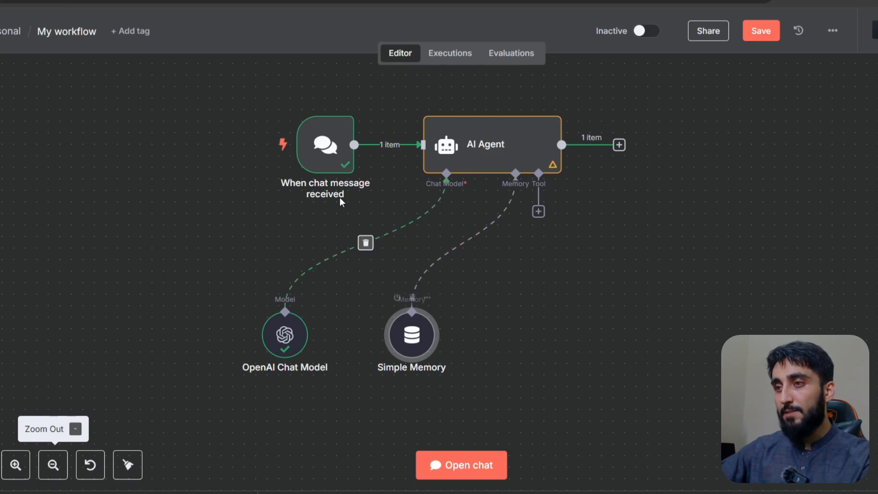
drag(319, 155, 284, 154)
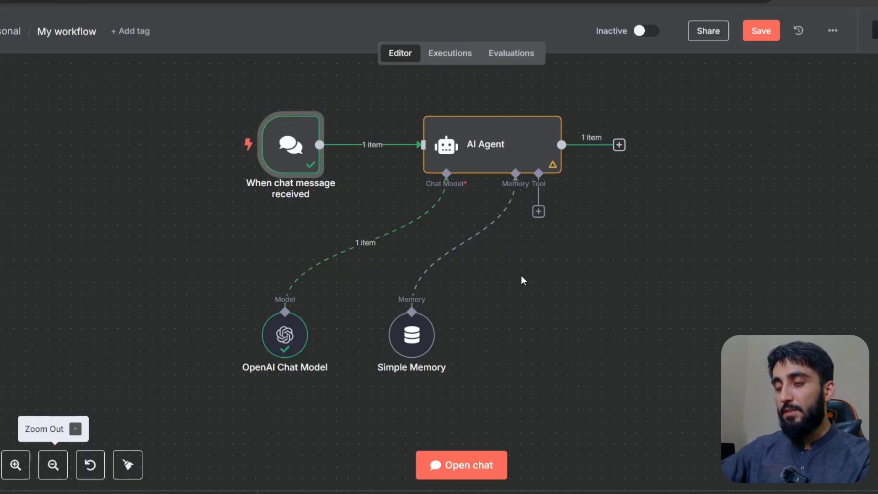
Search the AI Agent's available tools for "perpl" and add the Perplexity Tool
scroll(506, 276, right, 3)
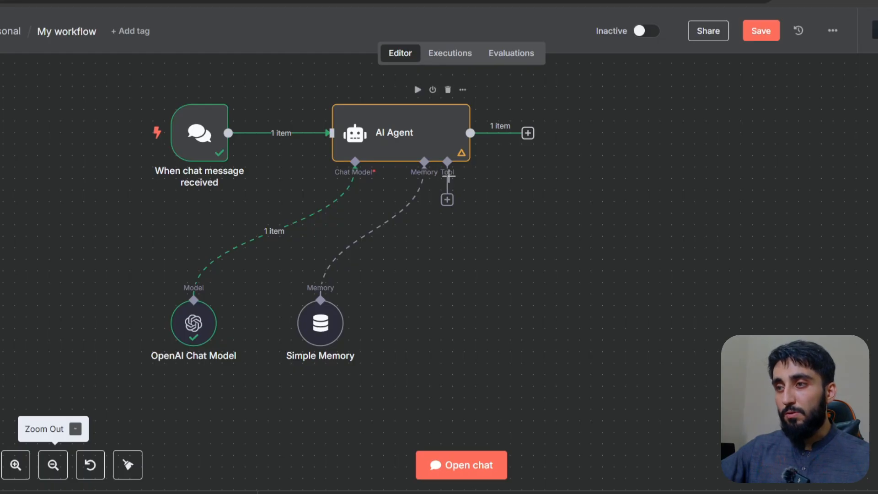
click(447, 200)
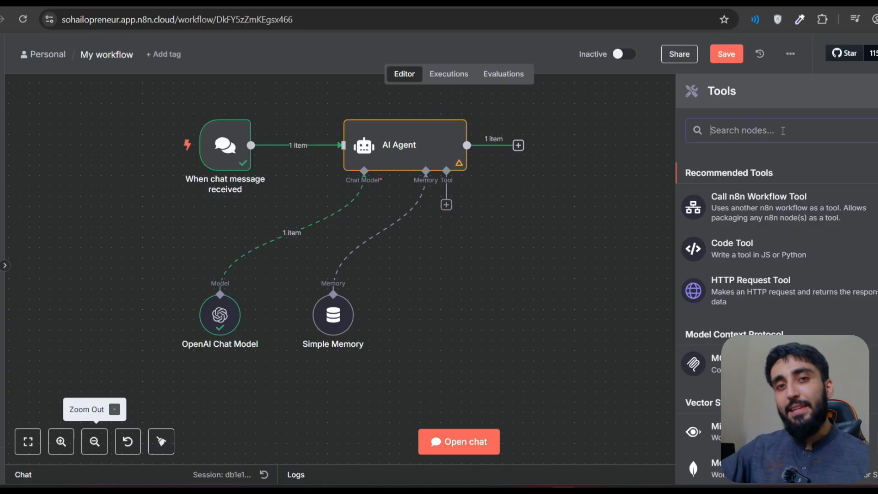
scroll(822, 304, down, 15)
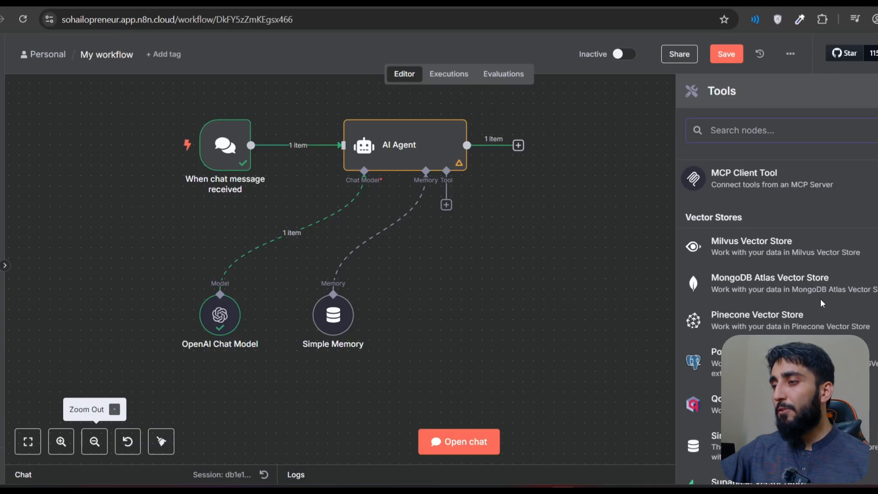
scroll(825, 315, up, 15)
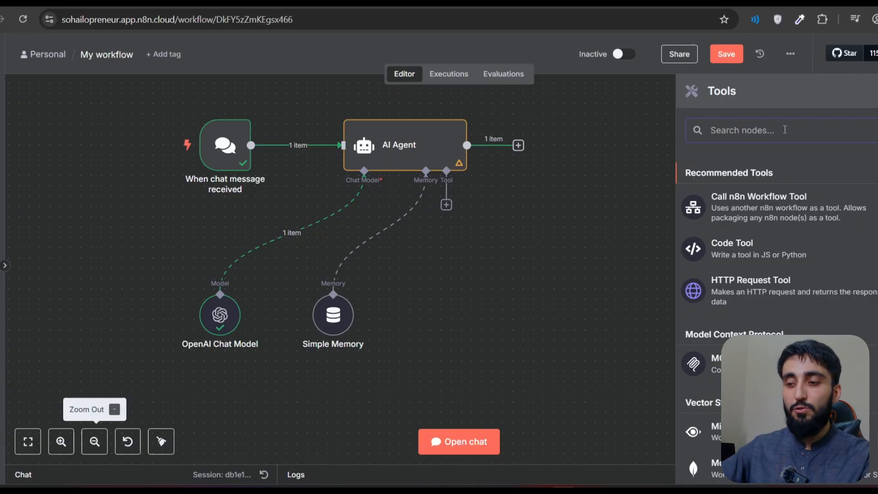
text(per)
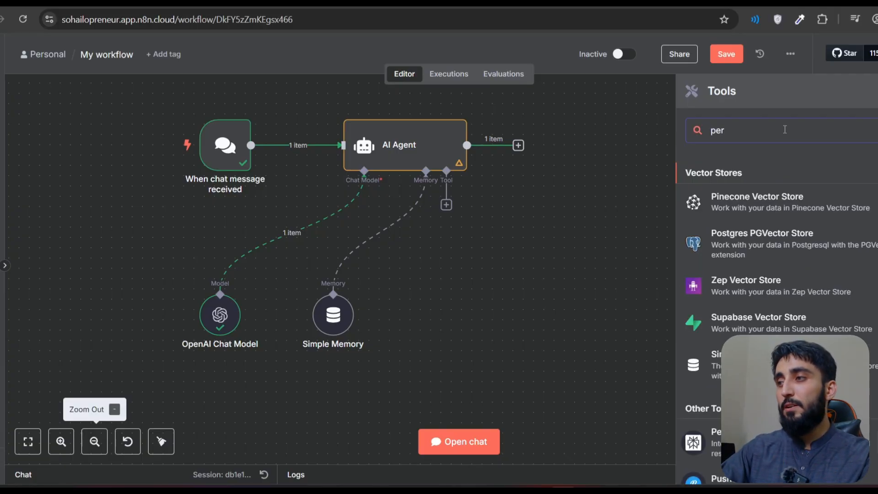
text(pl)
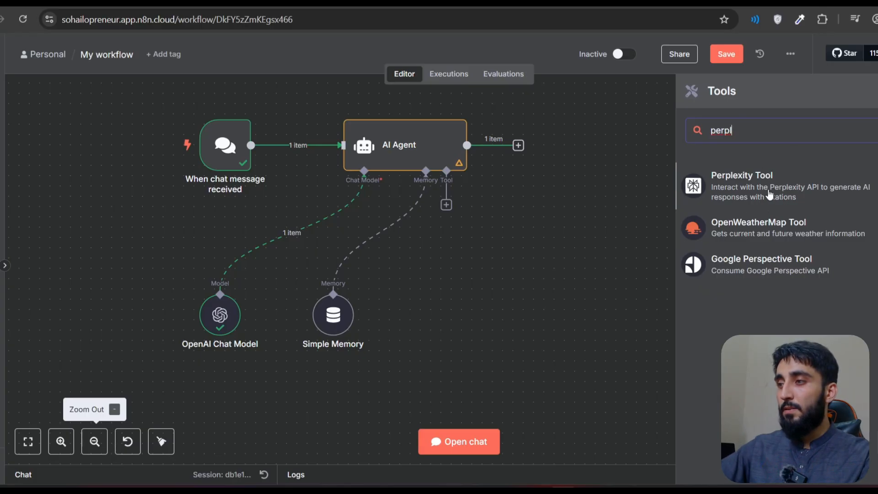
click(767, 183)
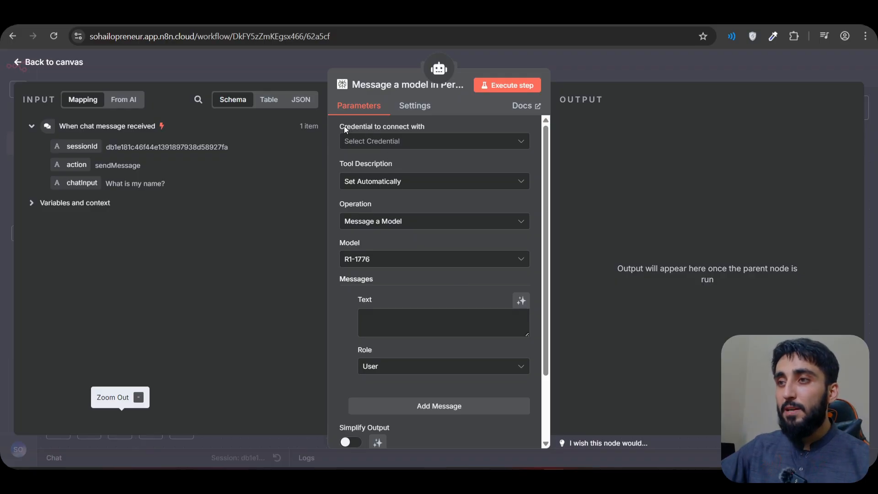
Start creating a new credential for the Perplexity tool node
drag(344, 126, 421, 129)
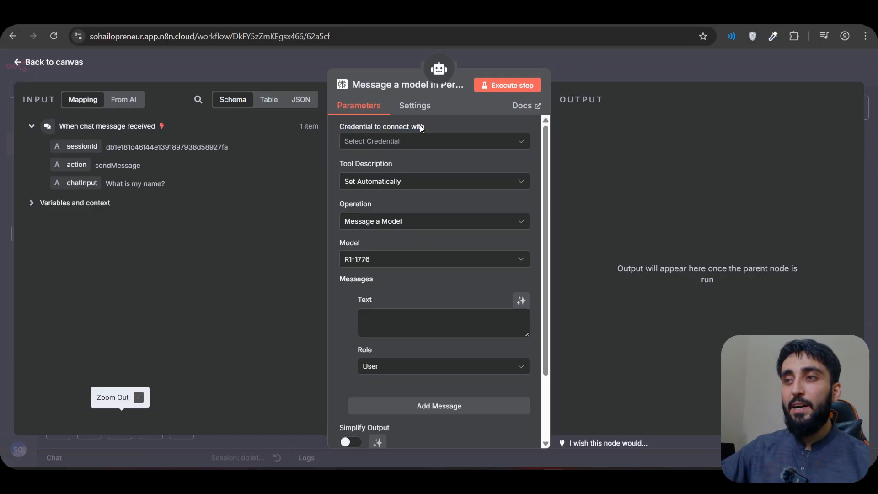
drag(410, 131, 343, 128)
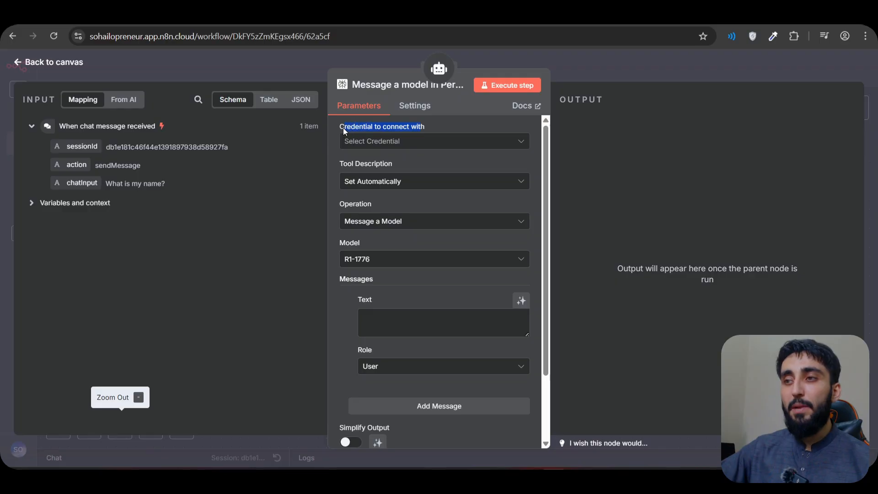
click(414, 143)
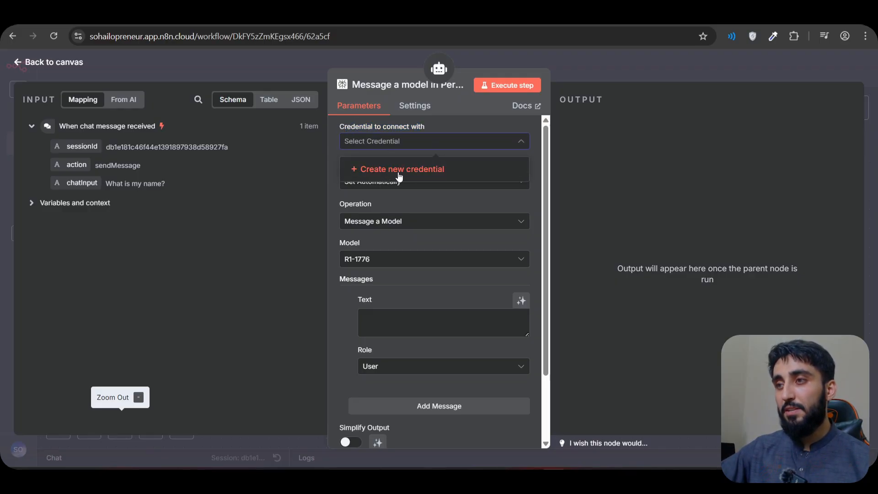
click(398, 169)
click(361, 232)
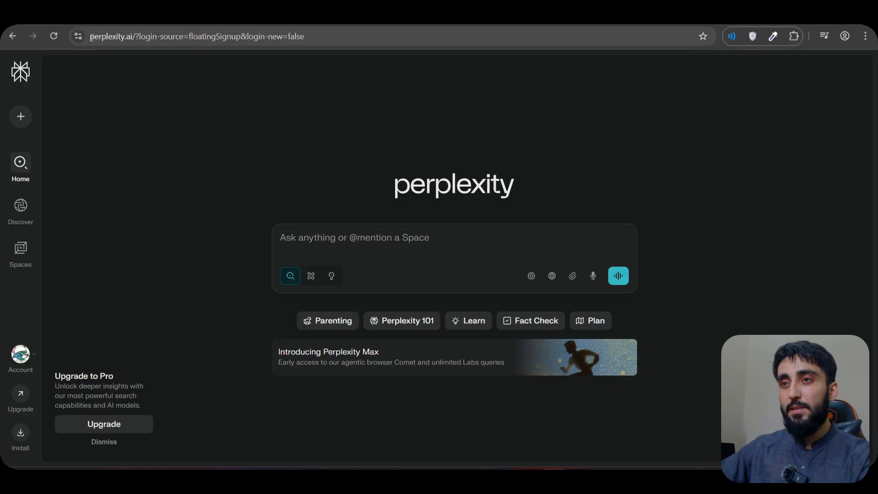
Switch to the Perplexity website, open the account's API keys page and copy the second API key listed
click(20, 355)
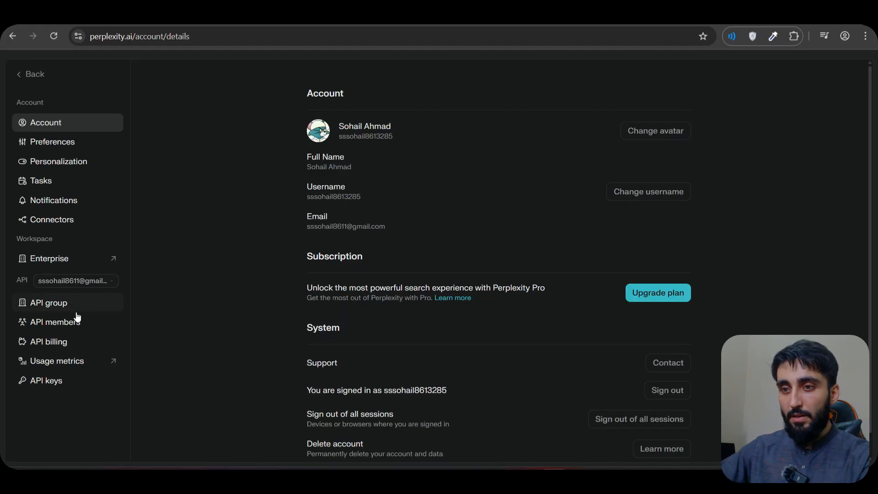
click(56, 385)
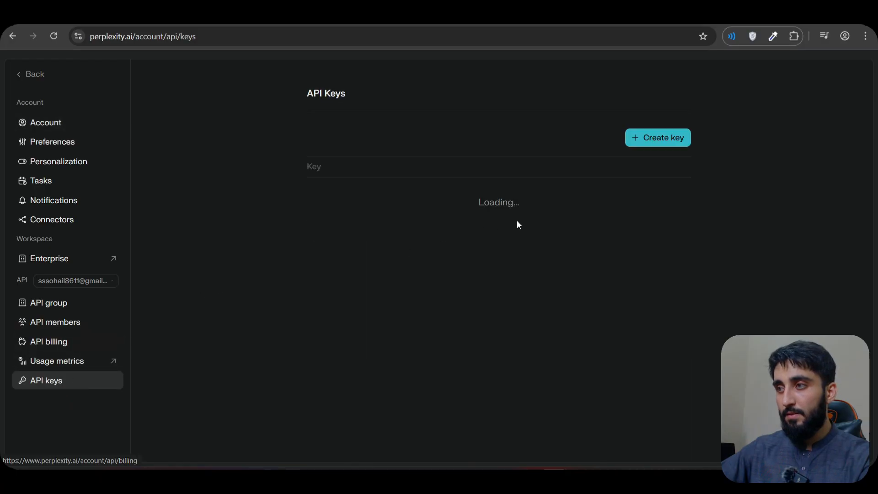
click(649, 147)
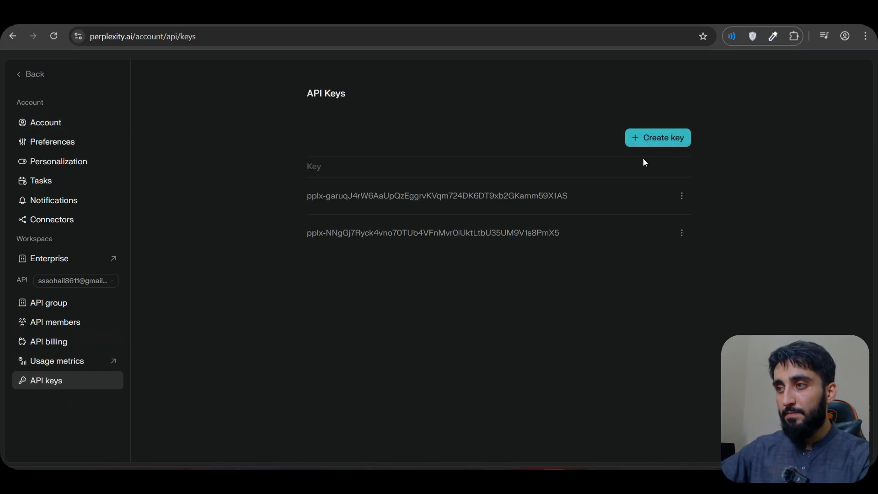
drag(563, 237, 299, 236)
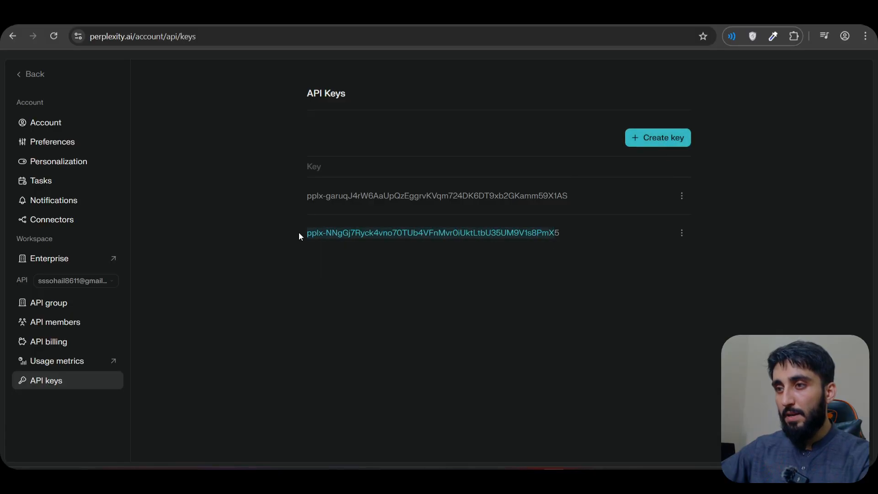
click(681, 235)
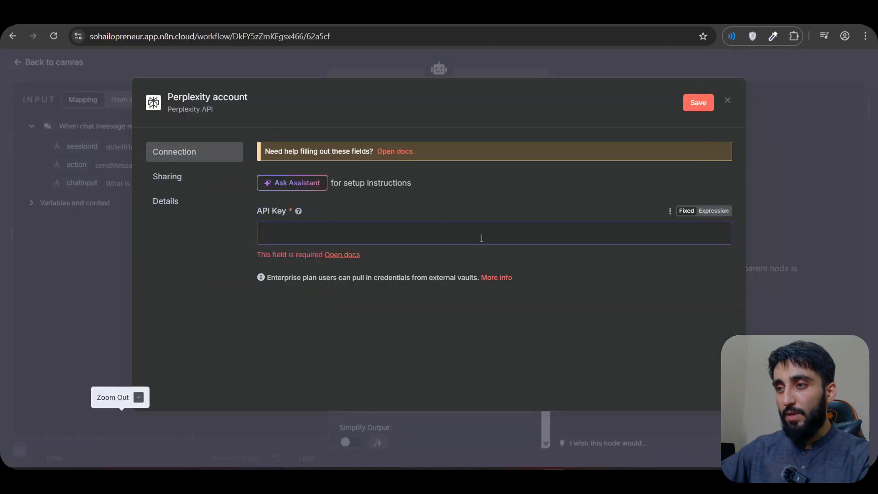
Back in n8n, paste the Perplexity API key into the credential's API Key field, save it and close the credential
click(482, 237)
key(ctrl+v)
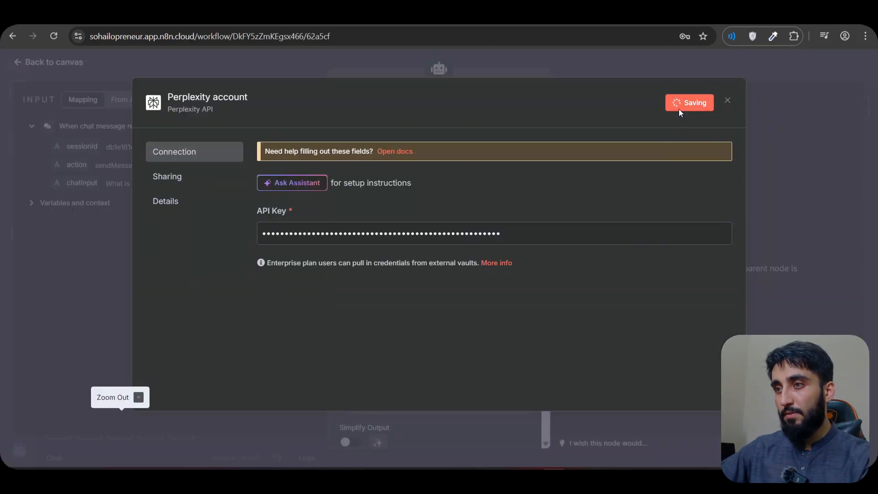
click(728, 101)
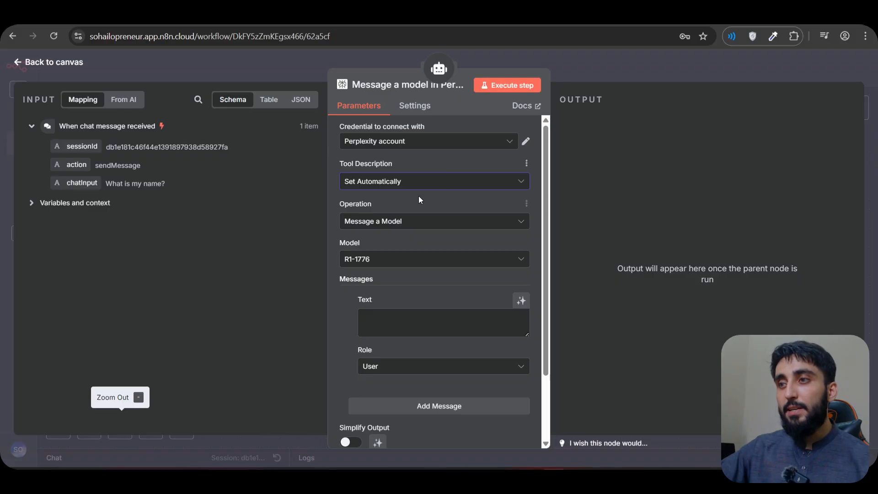
Set the tool description manually to "This tool is suppose to be used to gather information using perplexity, get up to date information do research etc."
click(351, 181)
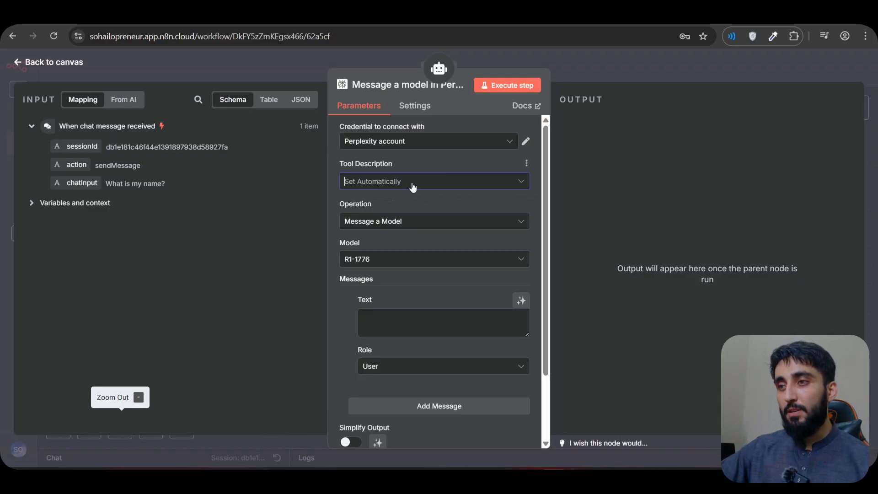
click(377, 240)
drag(457, 221, 331, 227)
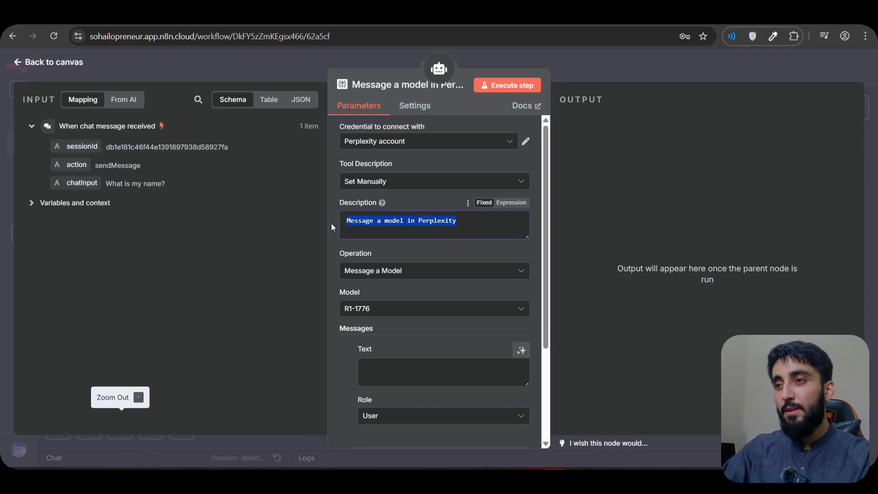
text(This tool is)
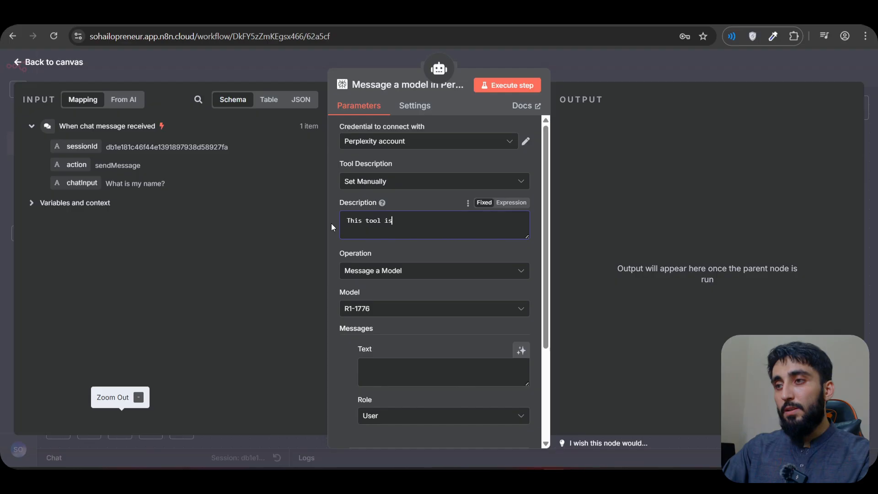
text( suppose to be used to gather information )
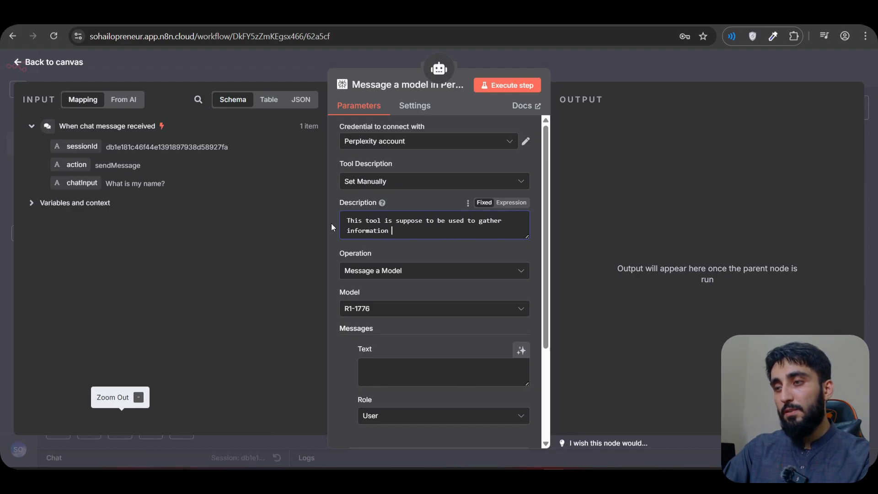
text(using perplex)
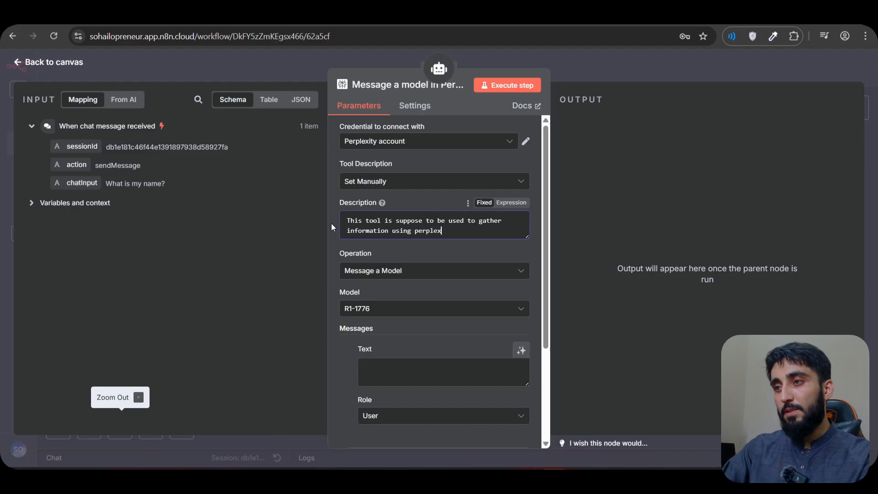
text(ity, get up to date information do research etc.)
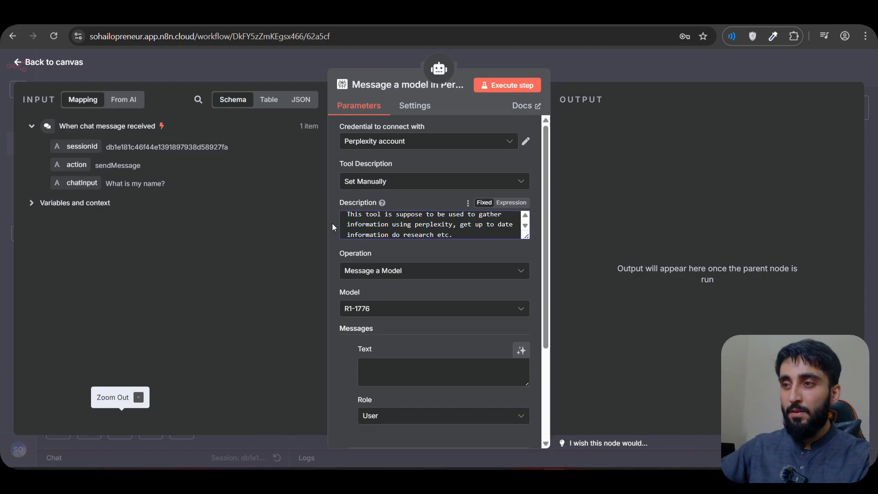
drag(451, 234, 353, 220)
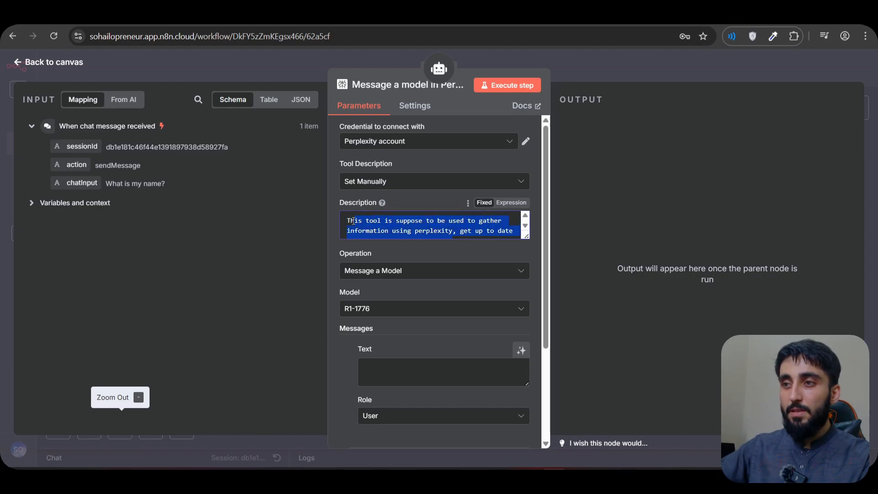
Keep Message a Model as the Perplexity tool's operation and choose Sonar Deep Research as its model
click(390, 186)
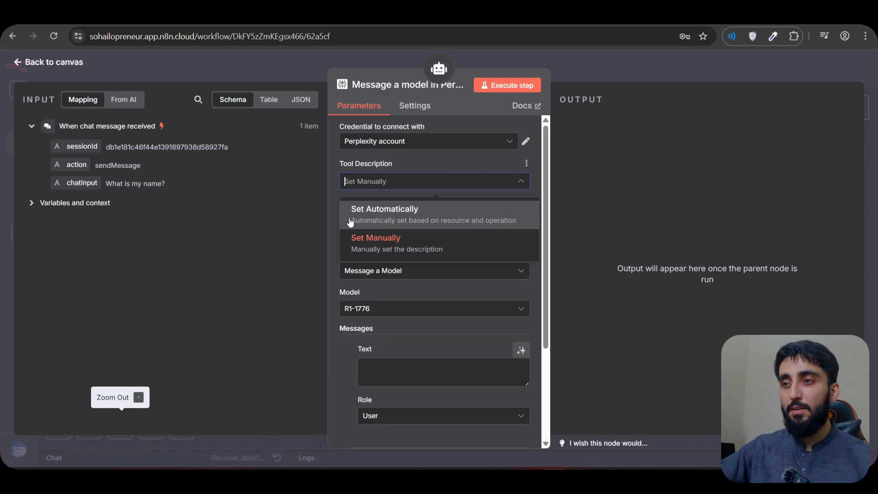
scroll(382, 220, down, 1)
click(385, 217)
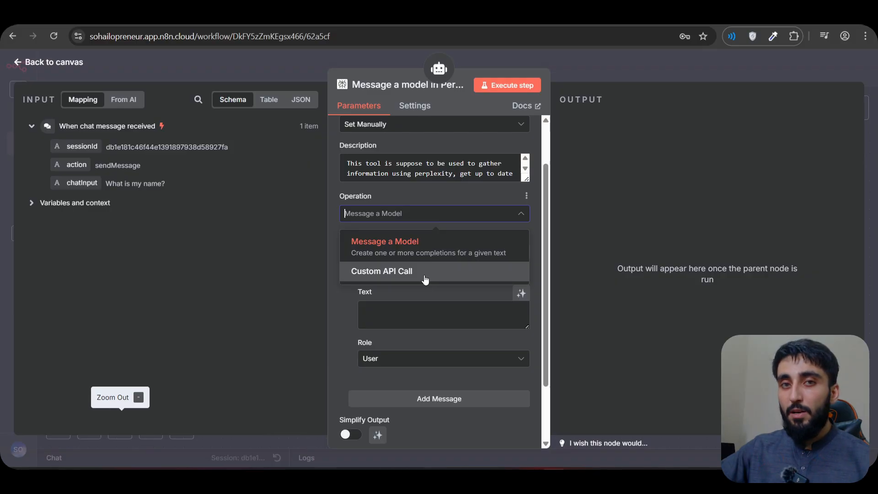
click(428, 251)
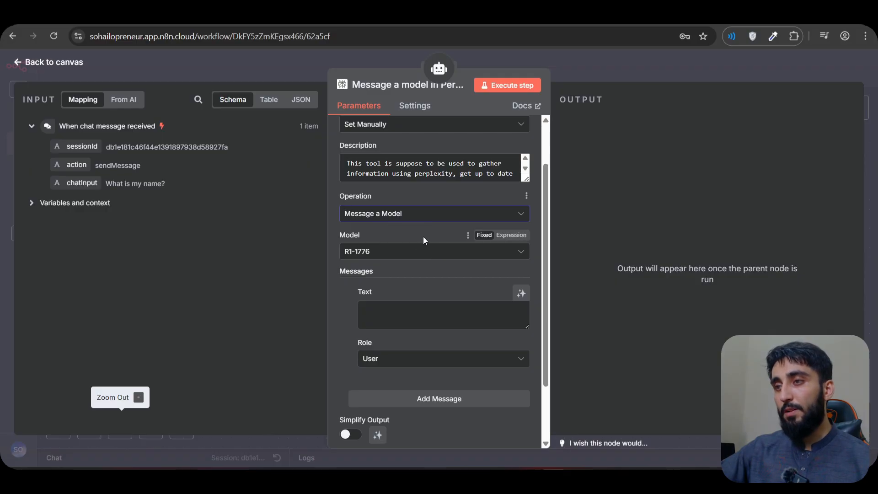
scroll(424, 237, down, 2)
click(394, 196)
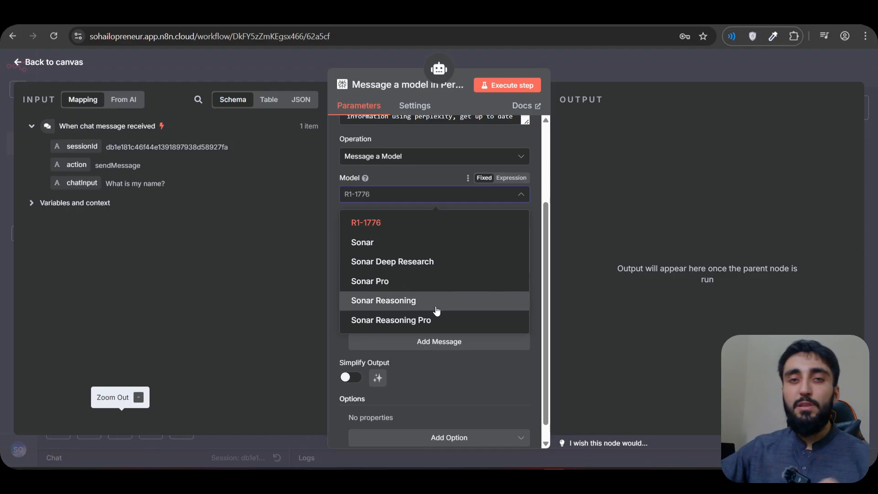
click(438, 262)
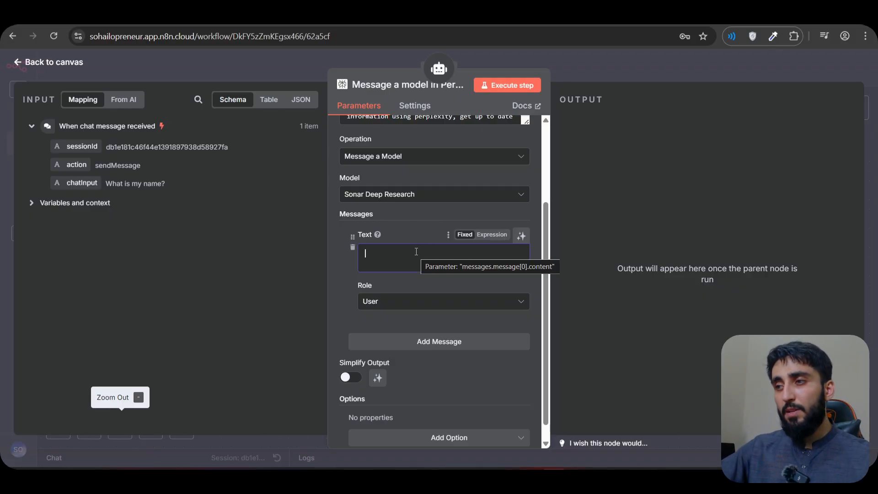
Let the AI model define the Perplexity message text automatically, and move the Perplexity node closer to the AI Agent on the canvas
click(521, 237)
drag(378, 252, 481, 252)
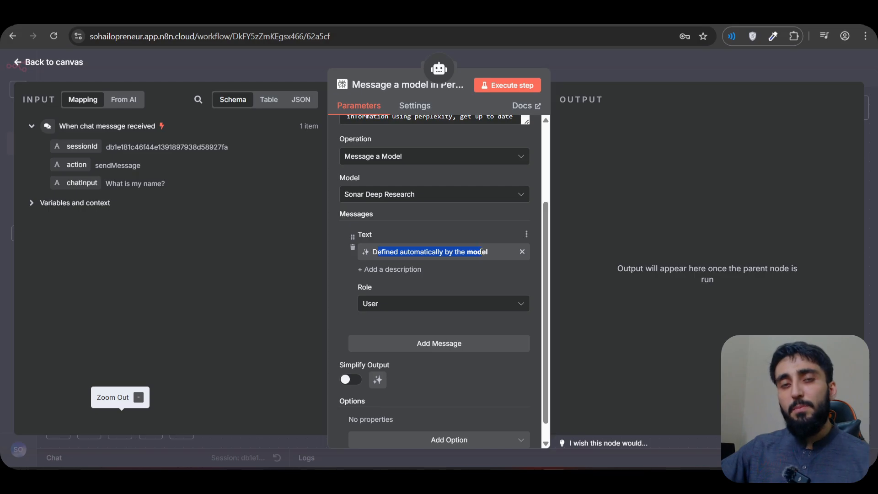
click(382, 252)
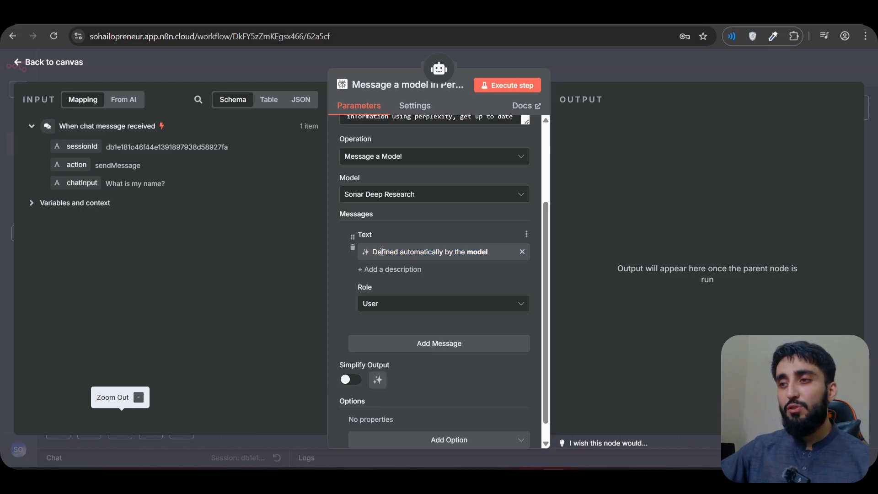
drag(388, 252, 486, 253)
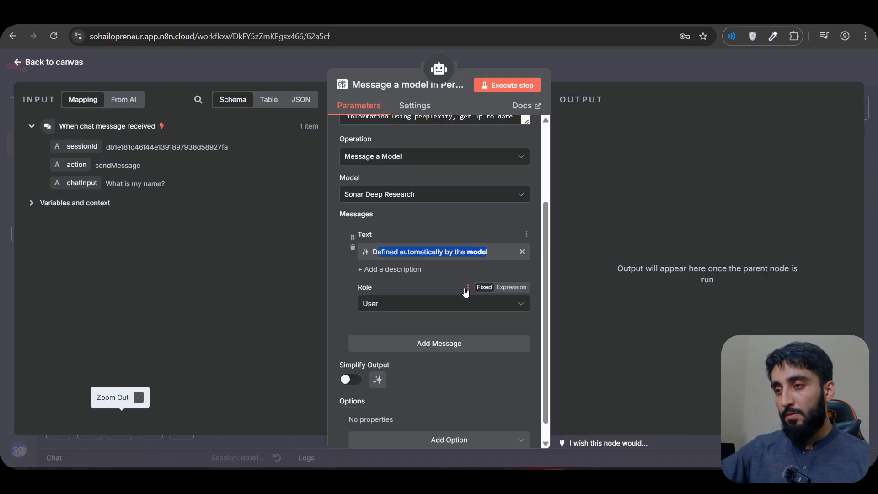
scroll(457, 256, up, 3)
click(20, 68)
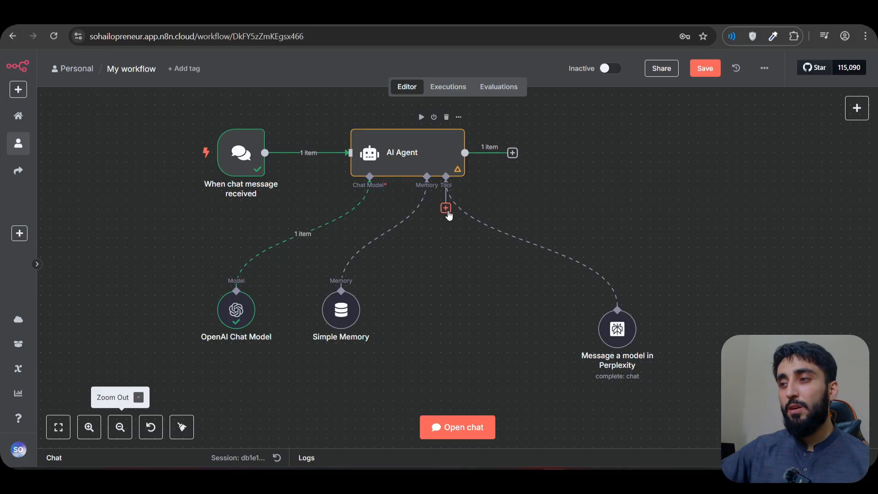
drag(625, 327, 596, 299)
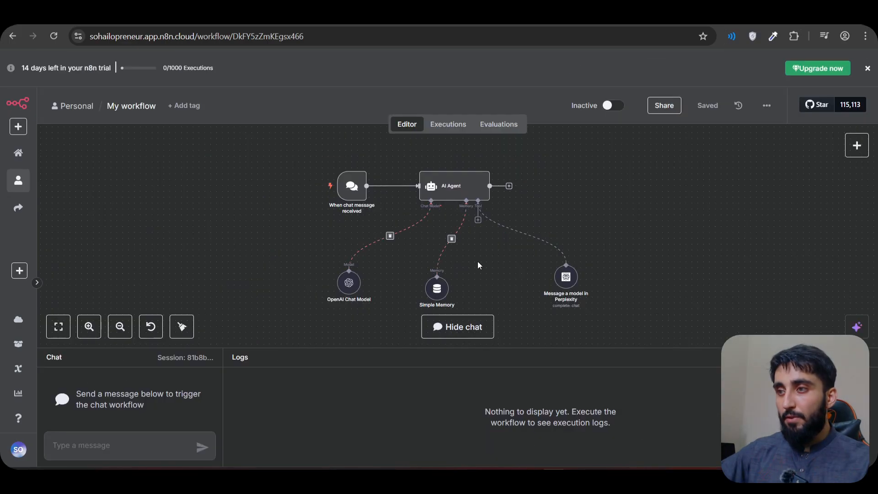
Reopen the Perplexity tool node, change its model to Sonar Pro and return to the canvas
drag(484, 258, 413, 249)
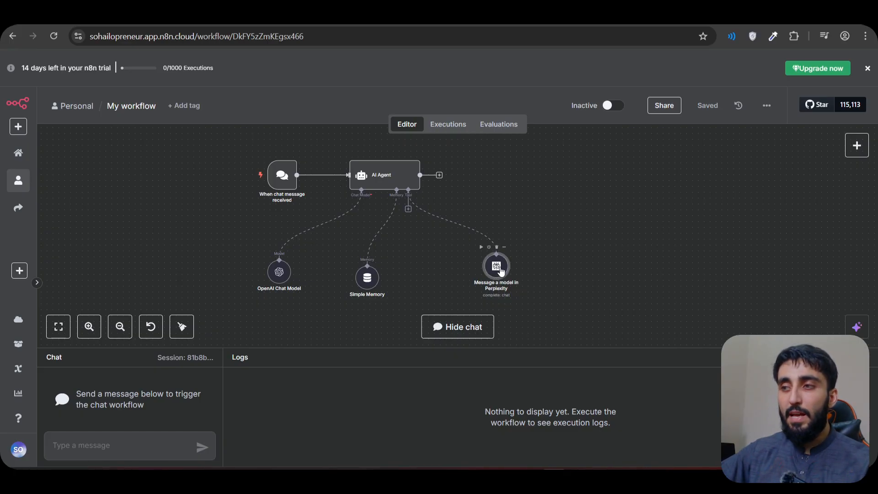
double_click(501, 270)
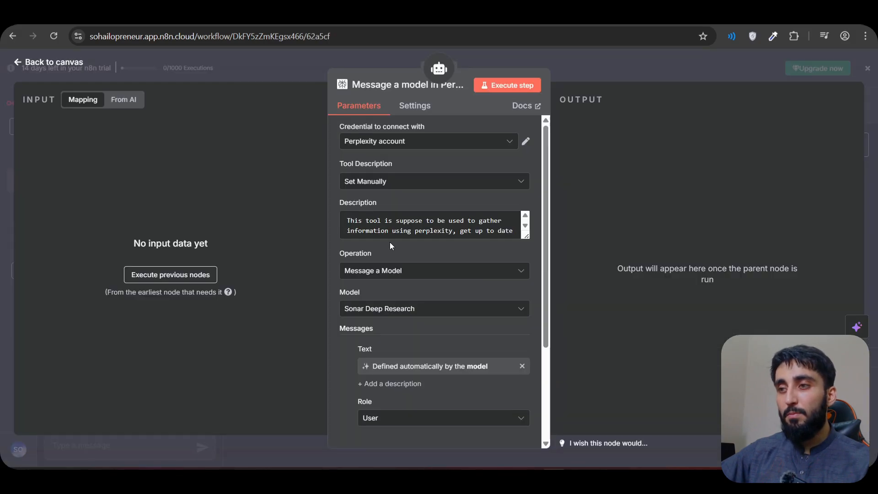
scroll(391, 243, down, 1)
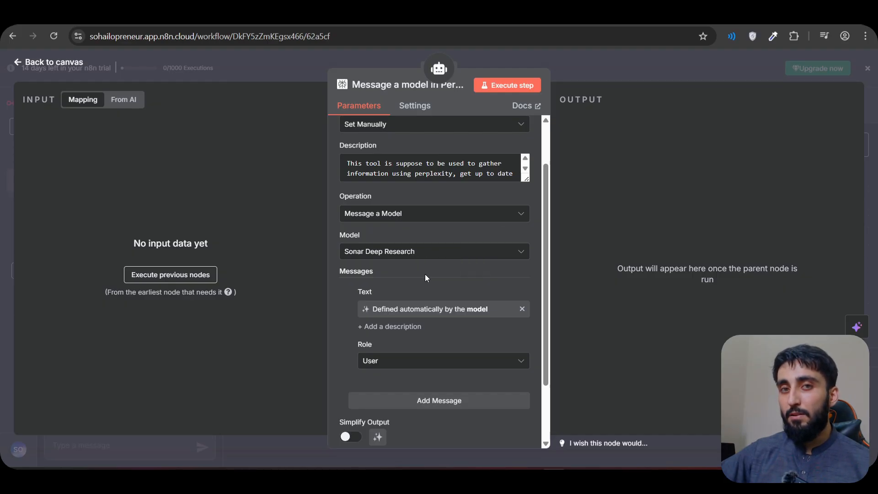
click(442, 252)
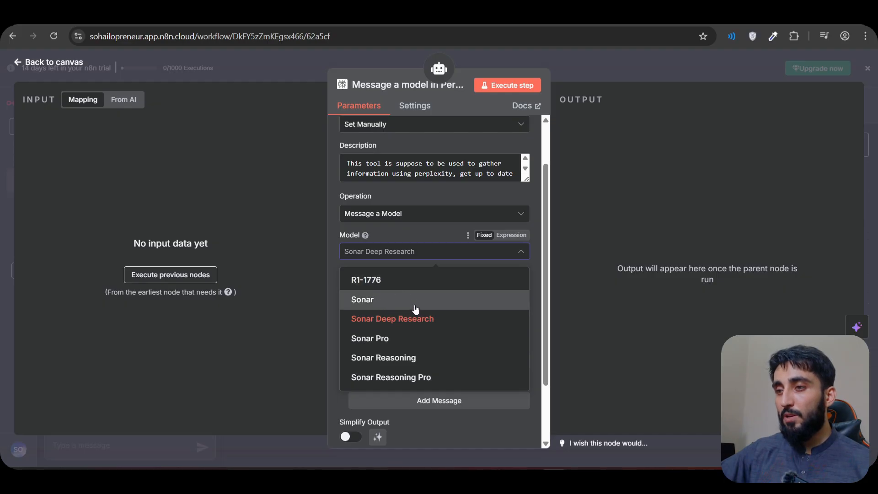
click(400, 339)
scroll(435, 295, down, 3)
scroll(435, 295, up, 5)
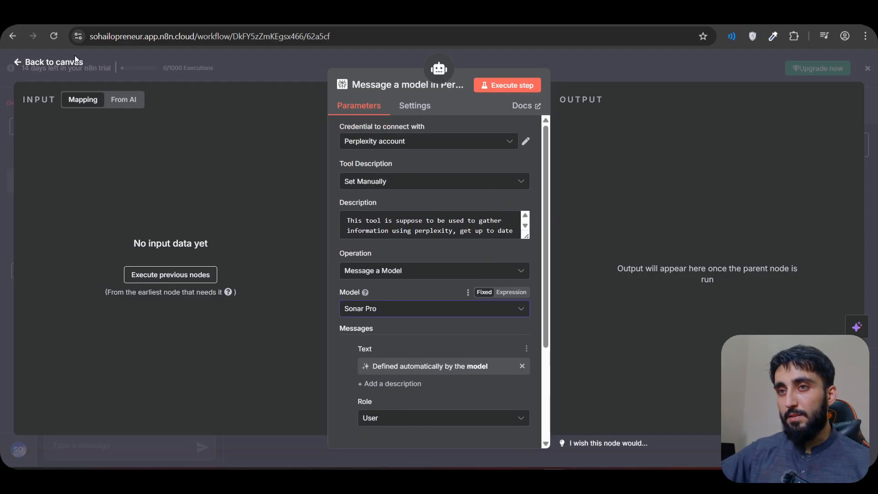
click(48, 62)
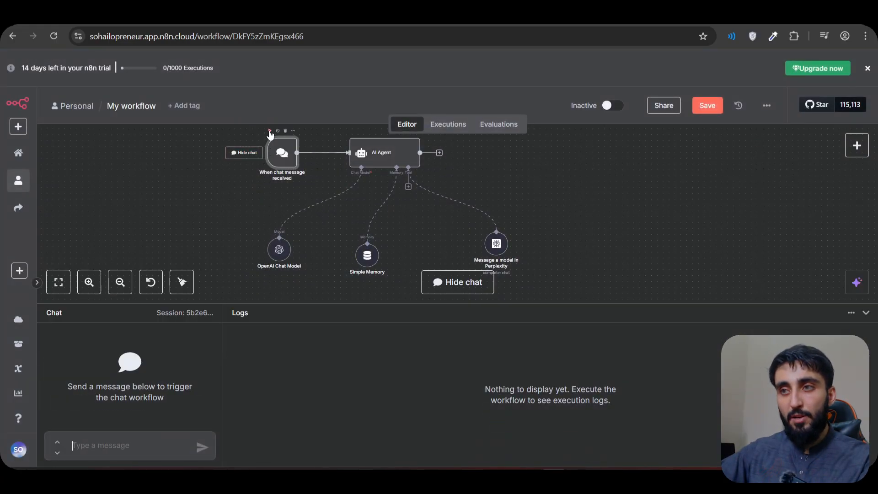
Execute only the chat trigger node with a chat message that introduces the sender by name
click(270, 131)
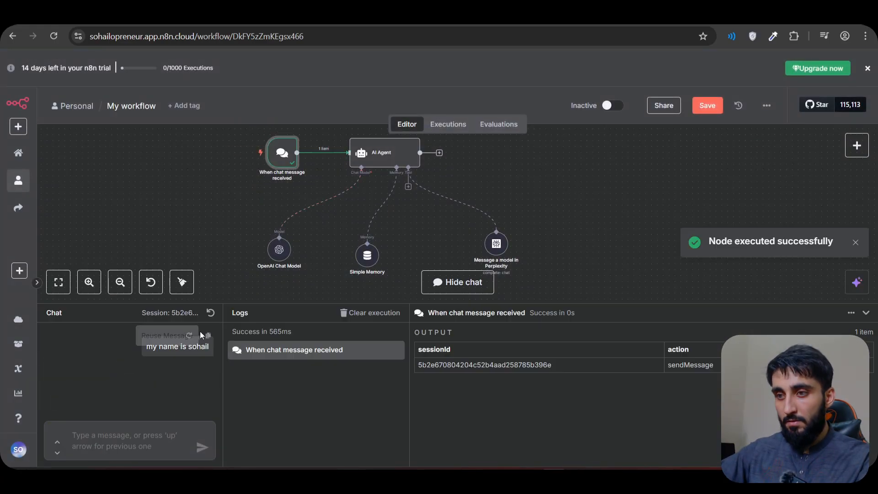
Reset the chat session and send the greeting "hi" to the AI Agent
click(215, 313)
click(153, 436)
text(hi)
key(Return)
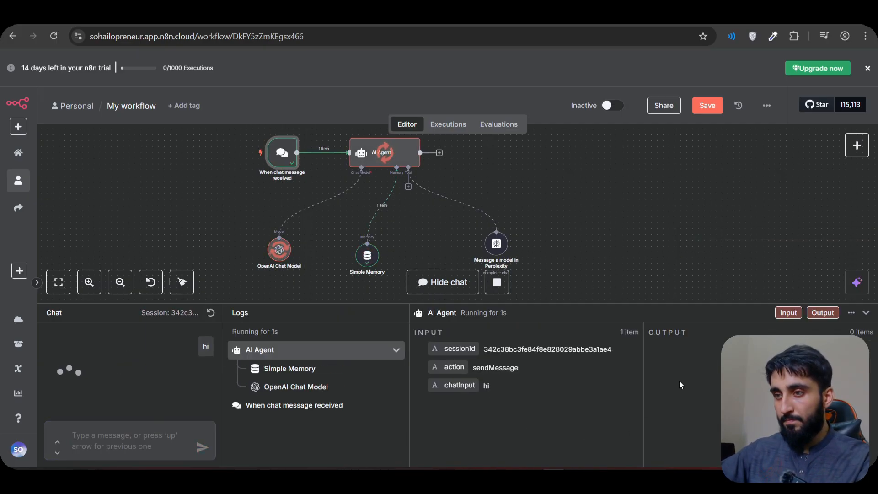
Test the agent's memory by sending a message that gives the sender's name, followed by the question "what is my name"
click(127, 431)
text(my name is sohail)
key(Return)
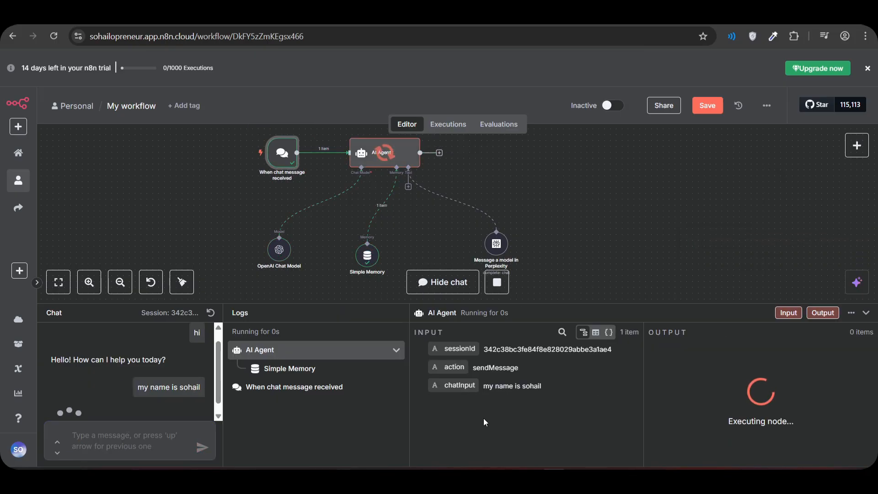
click(114, 446)
text(what is my name)
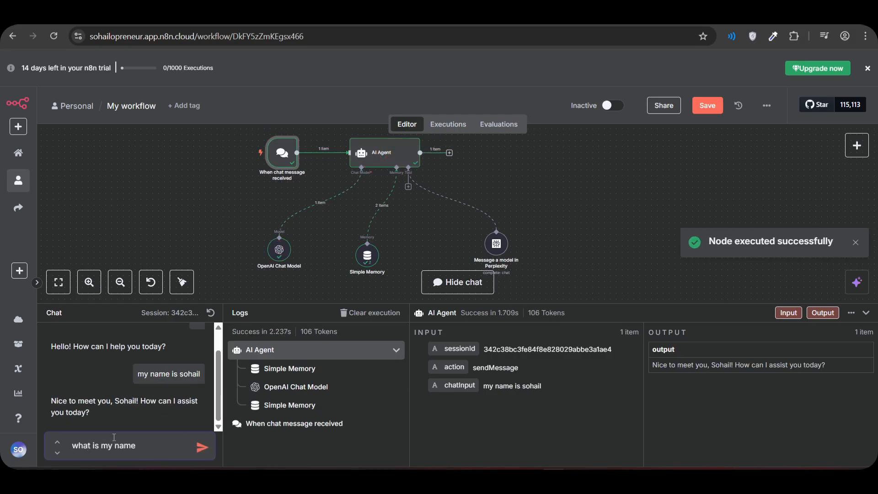
key(Return)
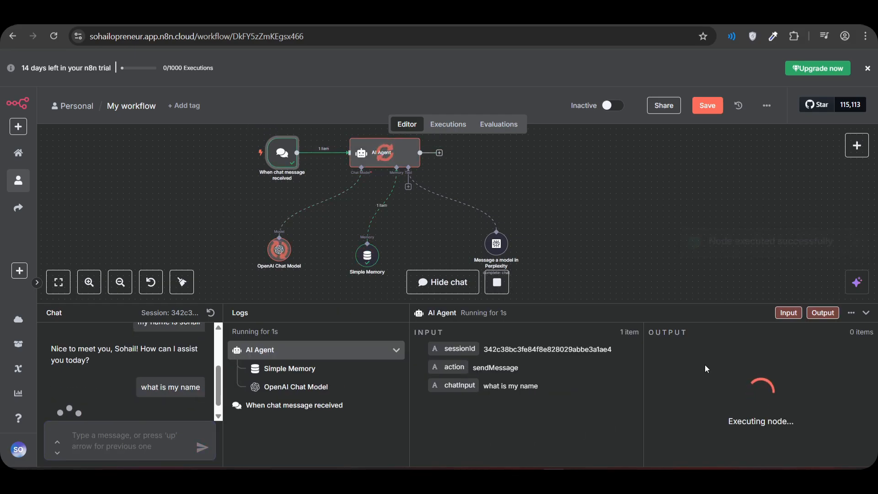
drag(653, 365, 711, 364)
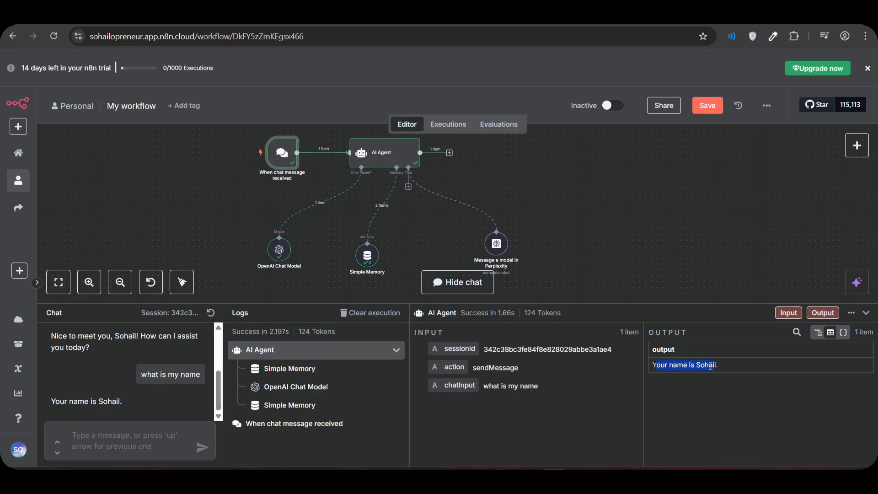
click(143, 424)
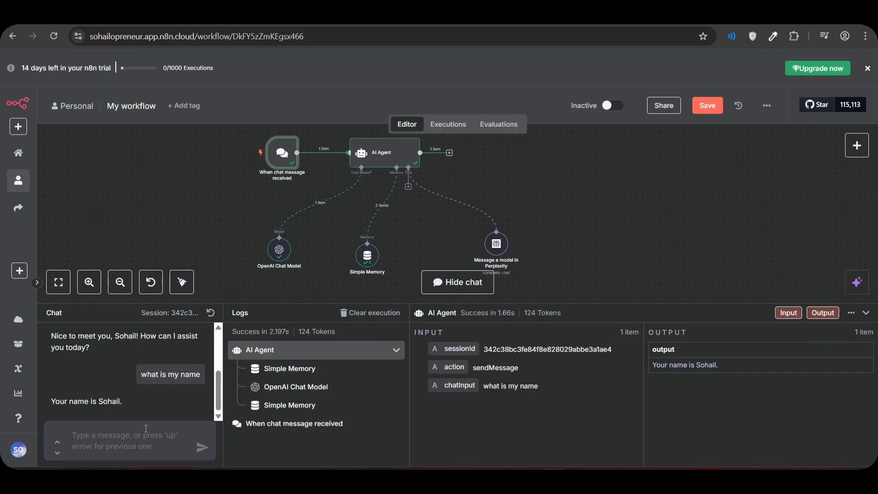
text(search about @The_ai_s)
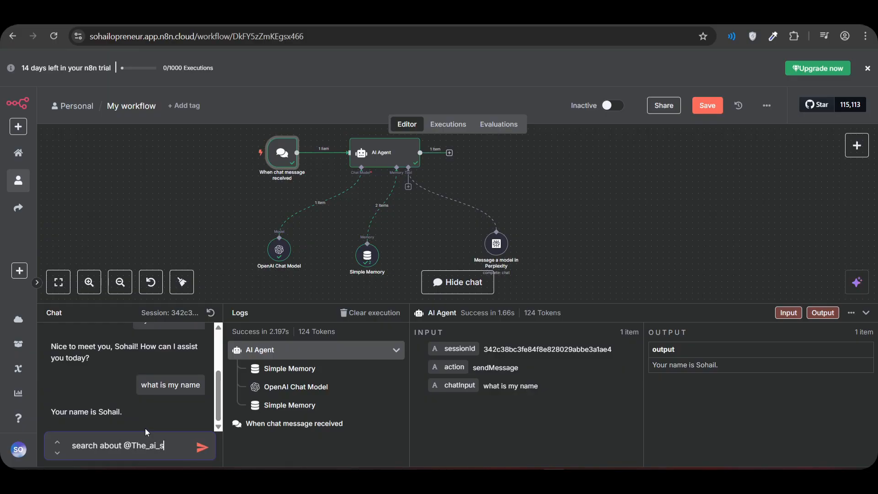
text(olopreneu)
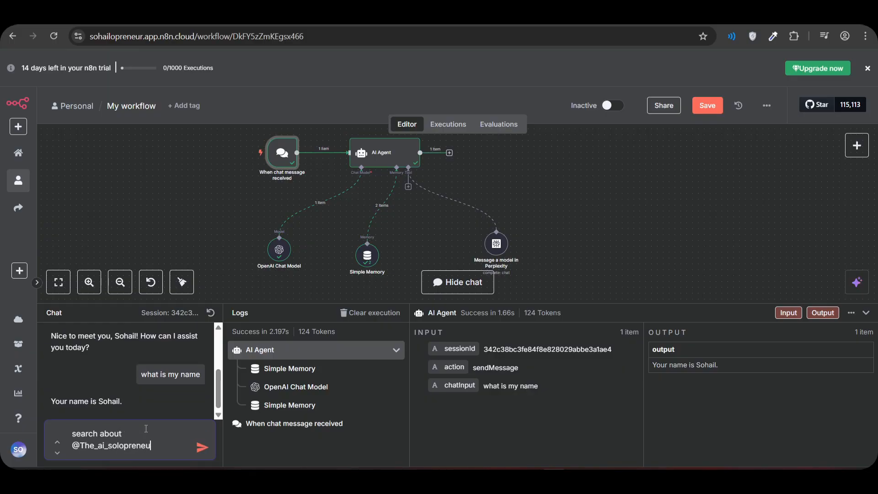
text(r and see what his youtube offer)
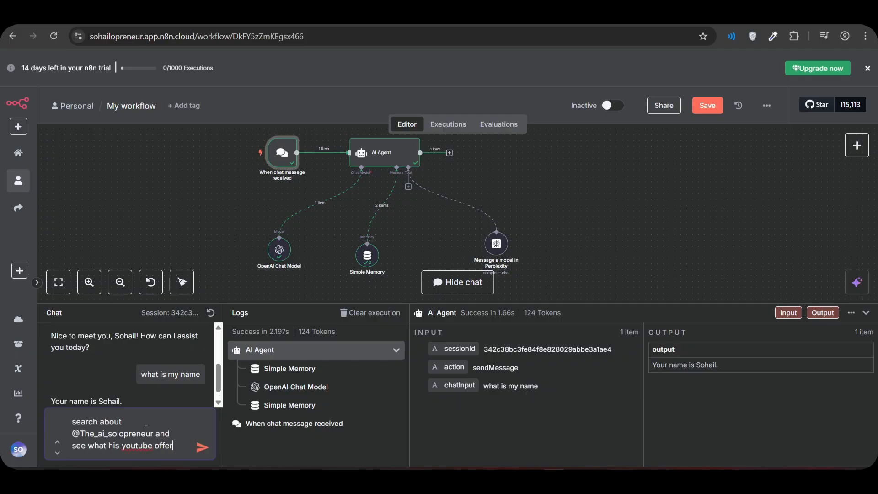
text(s)
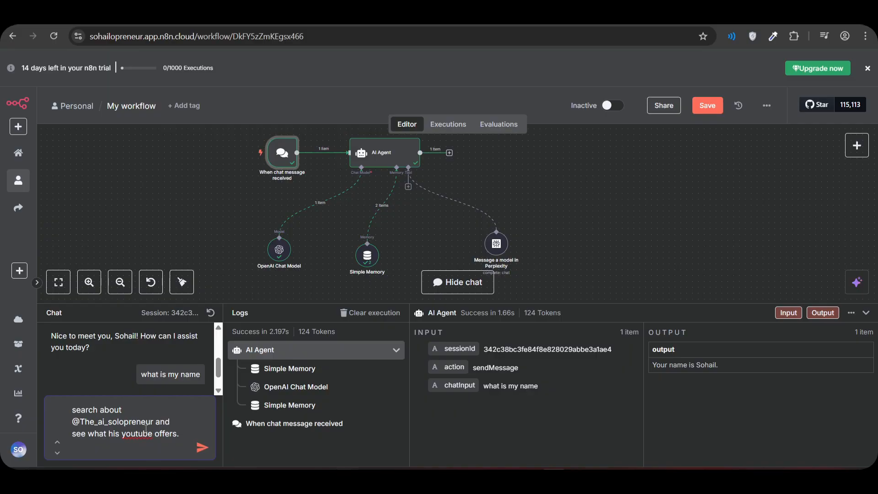
key(Return)
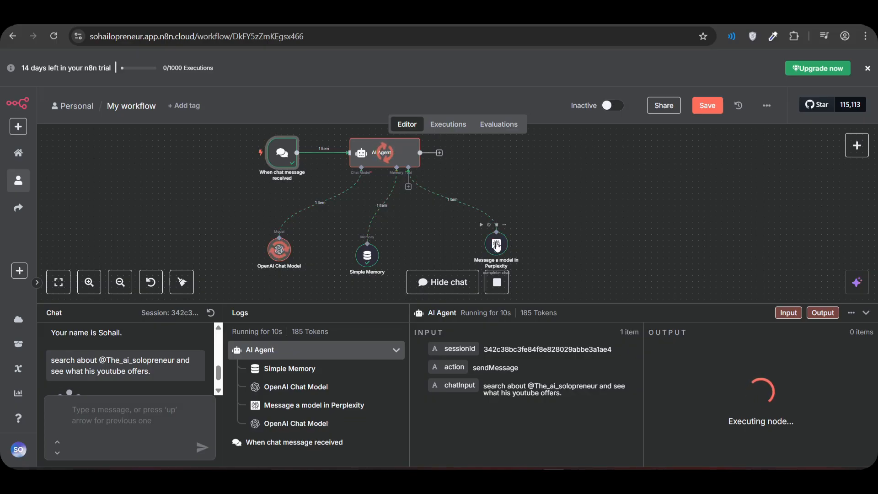
Examine the executed nodes on the canvas and read the AI Agent's full output in an enlarged log area
key(plus)
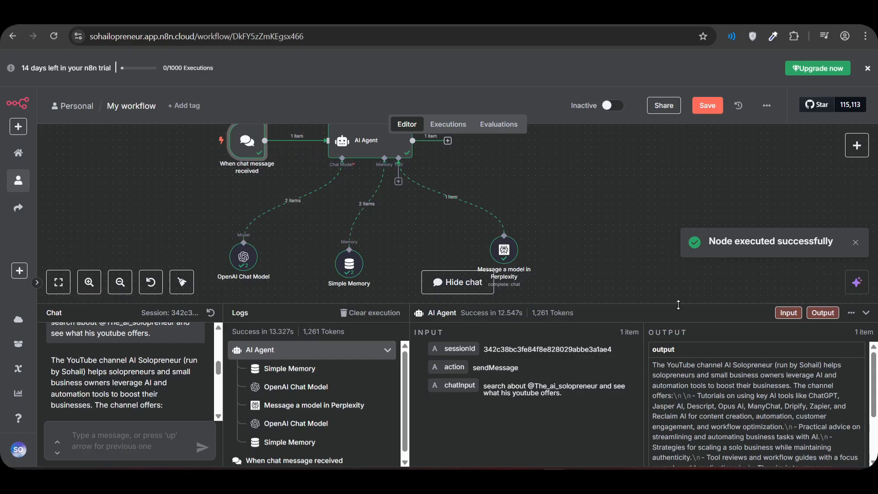
drag(678, 305, 679, 316)
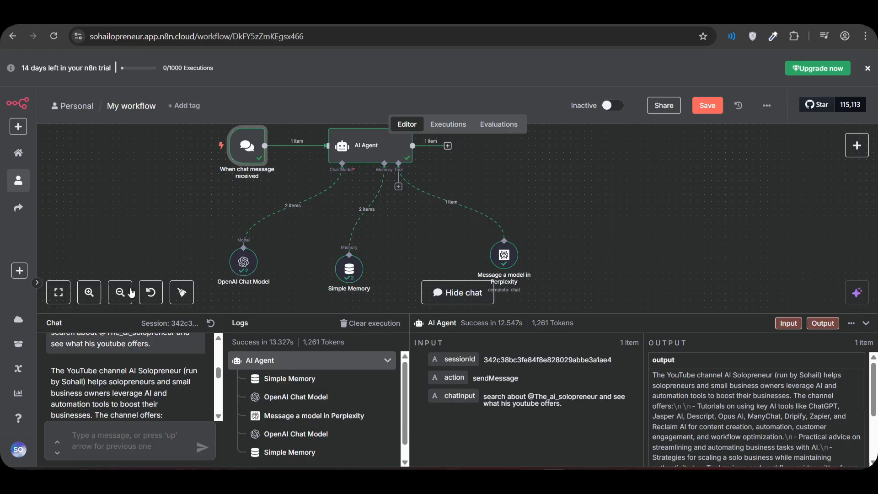
click(90, 292)
click(89, 293)
drag(227, 254, 301, 223)
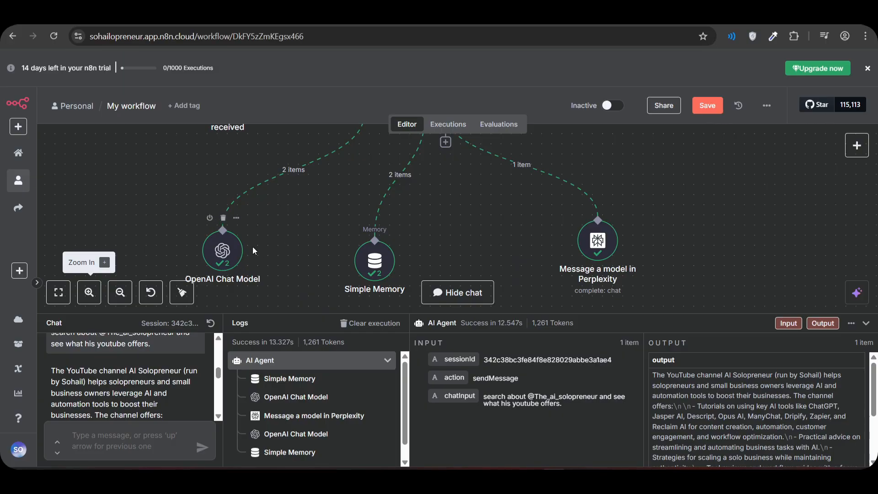
drag(336, 185, 243, 229)
drag(610, 315, 615, 221)
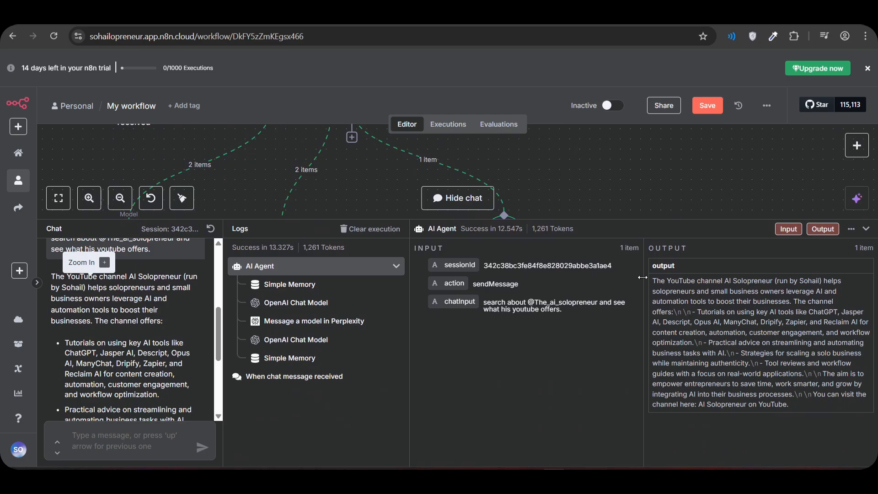
drag(643, 277, 706, 291)
click(572, 291)
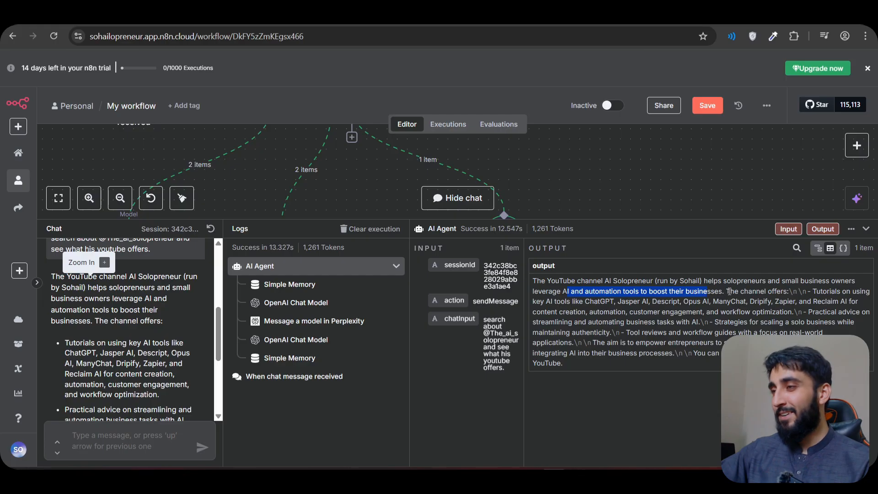
drag(731, 291, 683, 322)
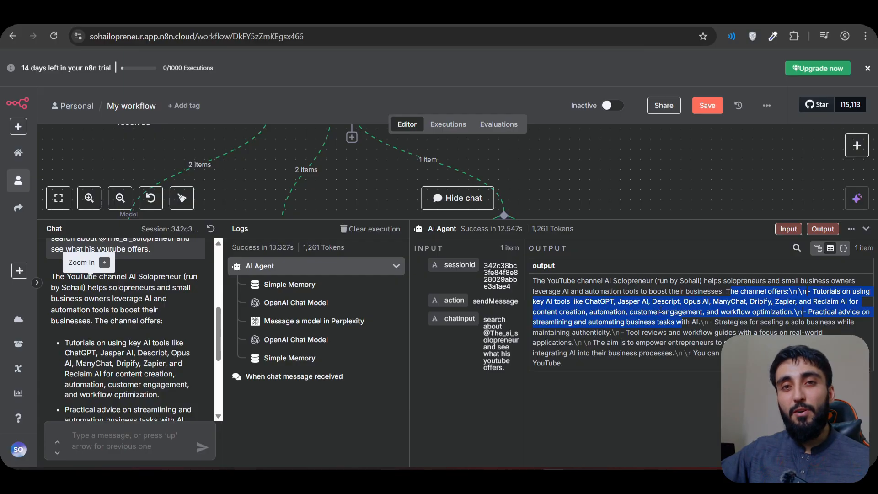
Shrink the log area and delete the chat trigger node connected to the AI Agent
drag(628, 219, 629, 348)
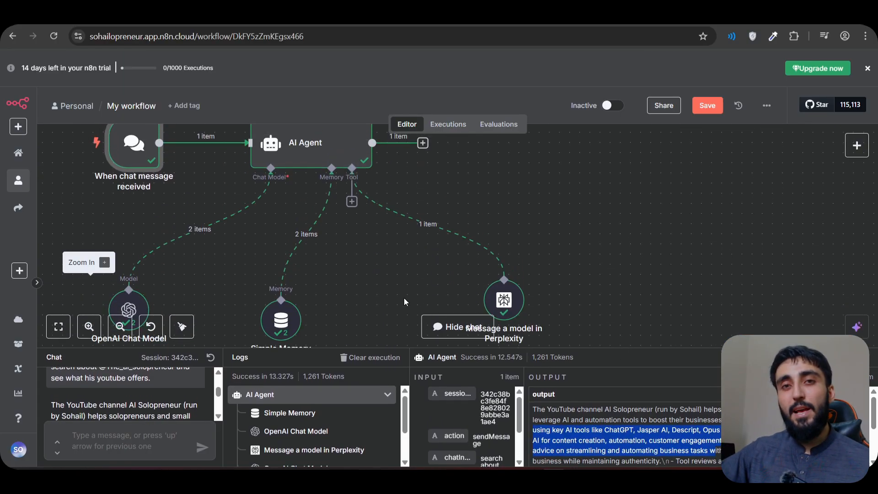
key(space)
click(370, 240)
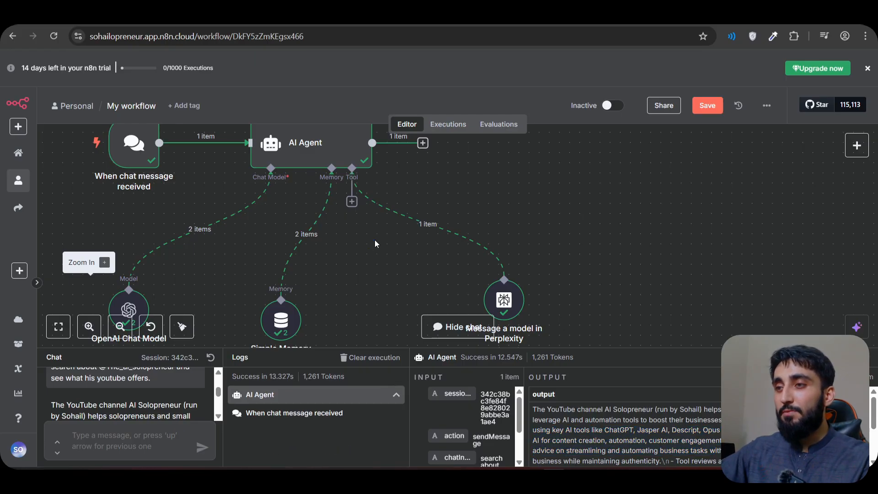
scroll(375, 242, left, 5)
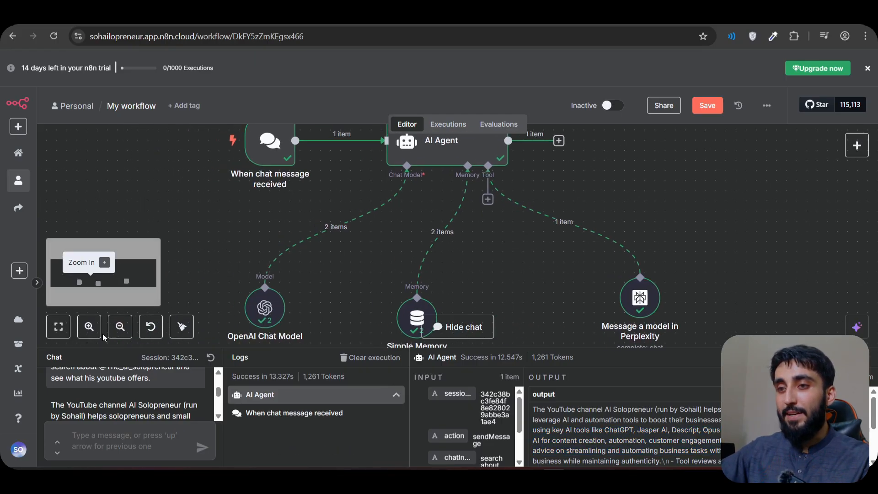
click(120, 327)
click(120, 327)
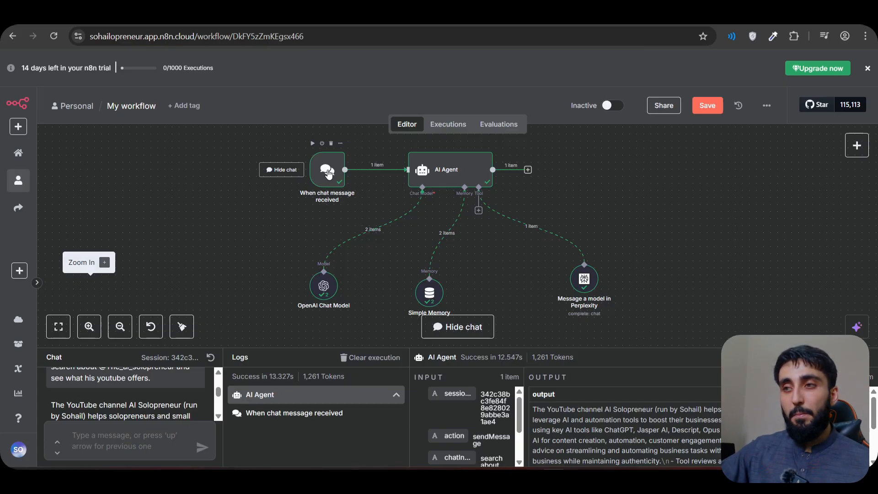
drag(328, 172, 272, 172)
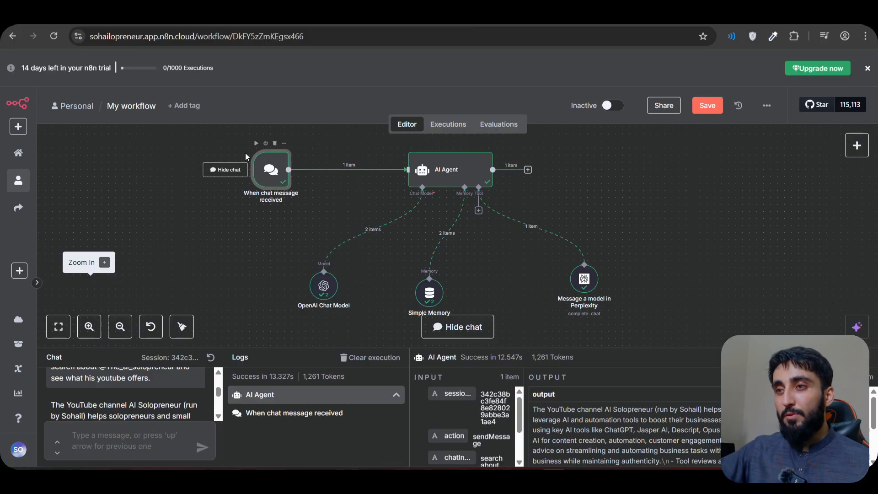
click(275, 144)
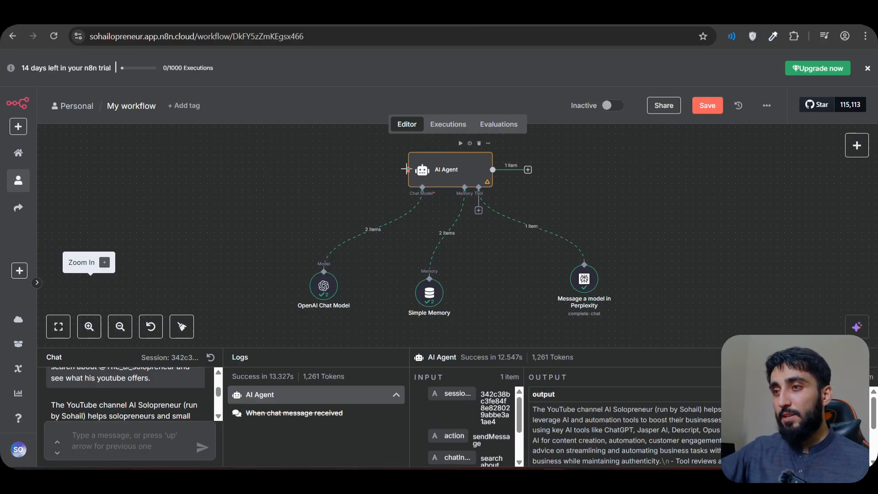
Add a Gmail trigger that starts the workflow on message received
right_click(304, 173)
click(325, 189)
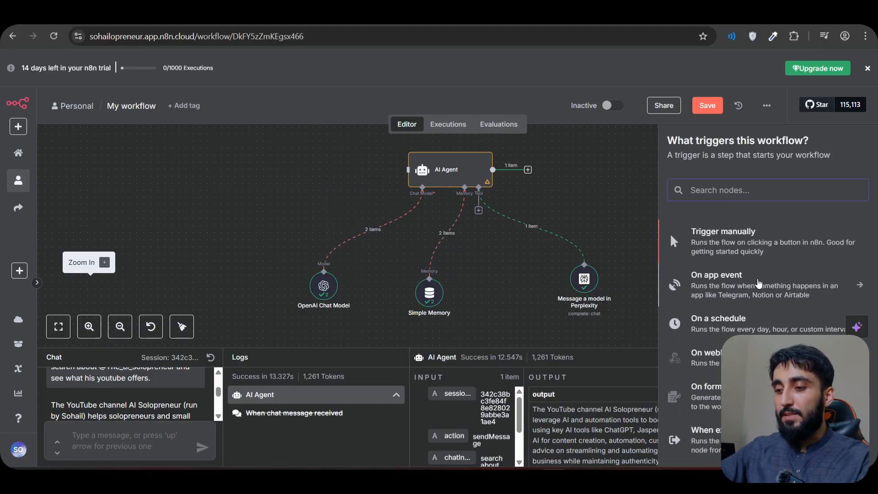
text(gmail)
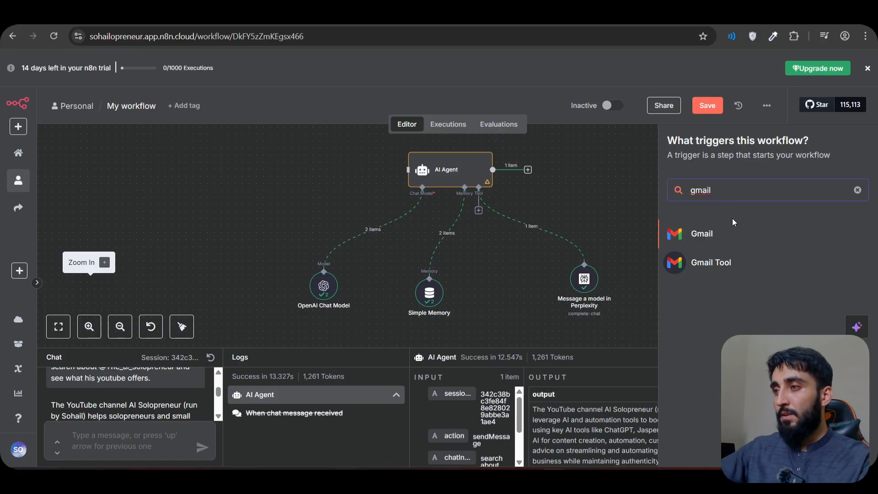
click(709, 234)
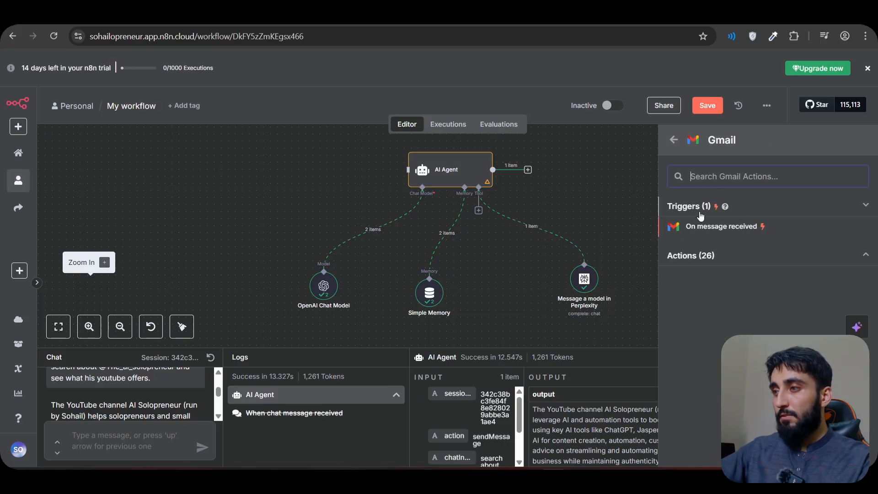
click(720, 227)
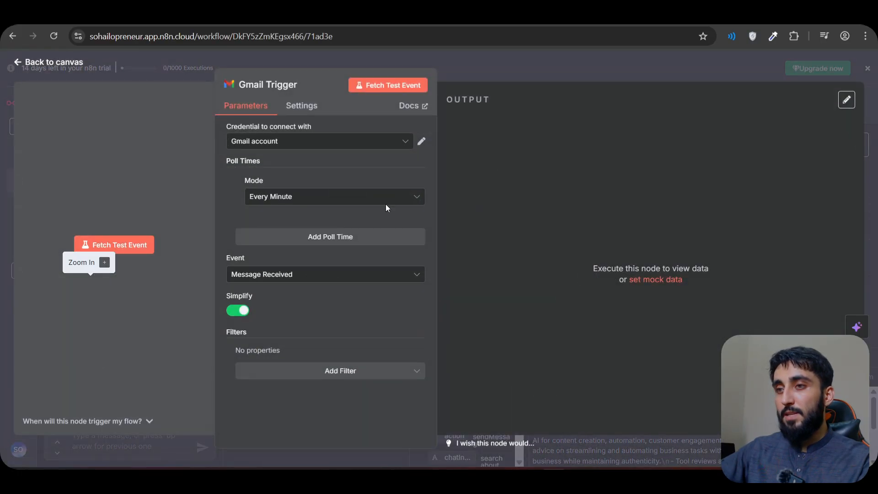
click(272, 143)
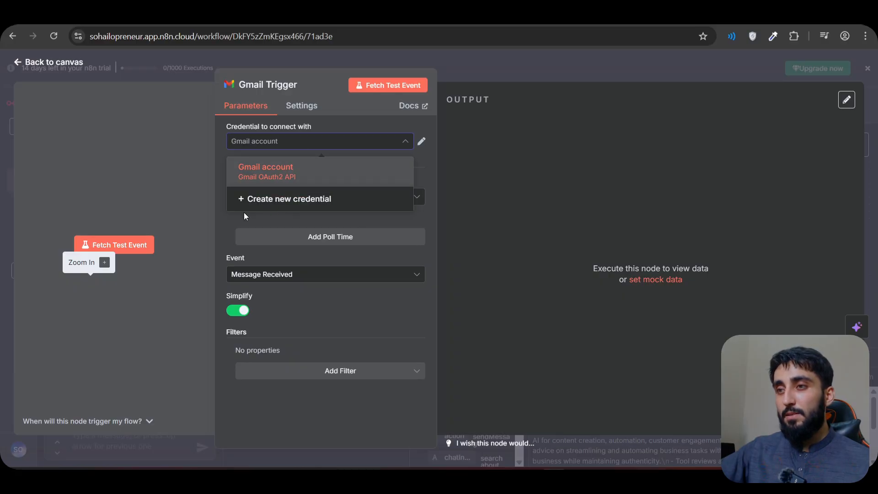
click(276, 202)
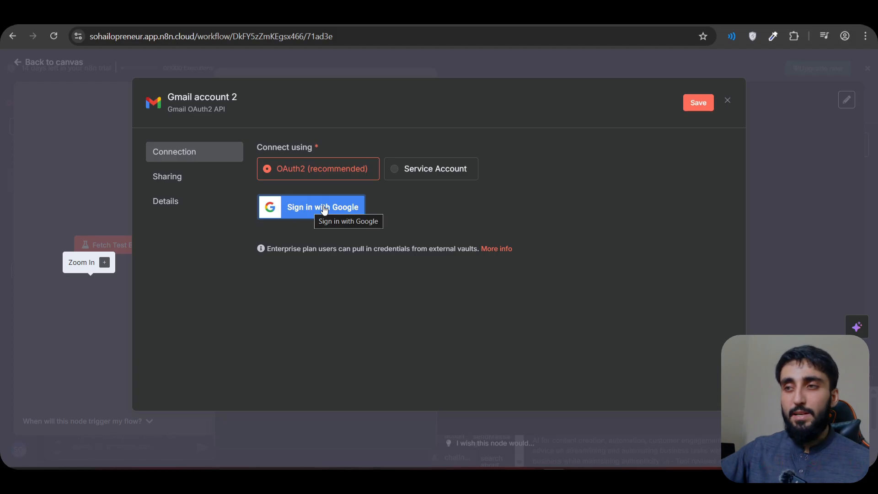
click(728, 101)
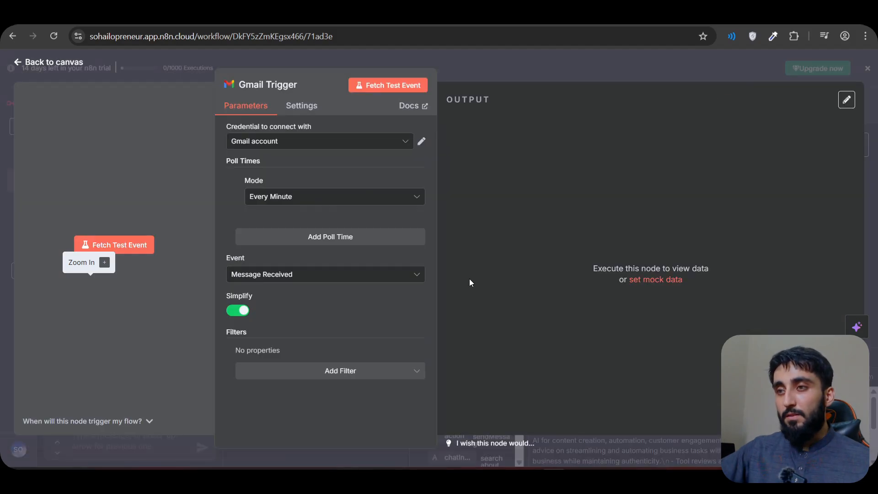
Connect the Gmail trigger with the existing Gmail account credential and keep its poll mode at Every Minute
click(272, 148)
click(319, 172)
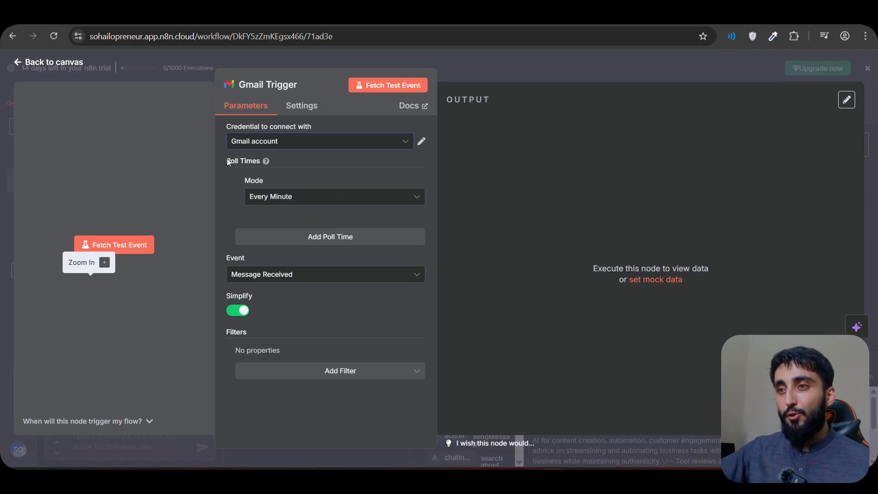
click(295, 201)
click(282, 224)
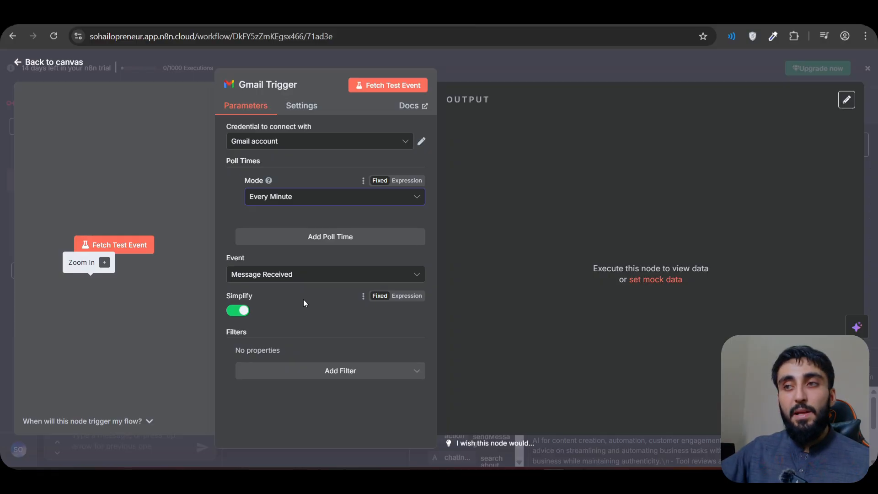
click(293, 141)
click(289, 176)
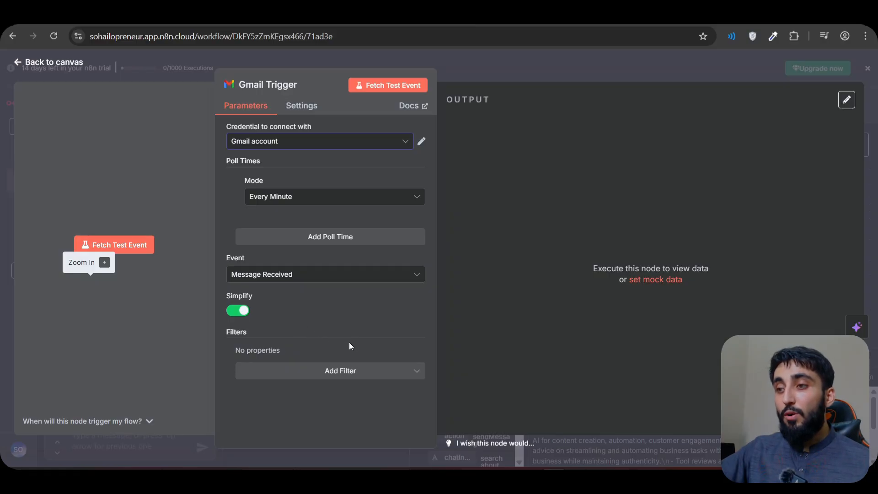
Add a Sender filter with the sender's email address to the Gmail trigger and move its node closer to the AI Agent
click(391, 374)
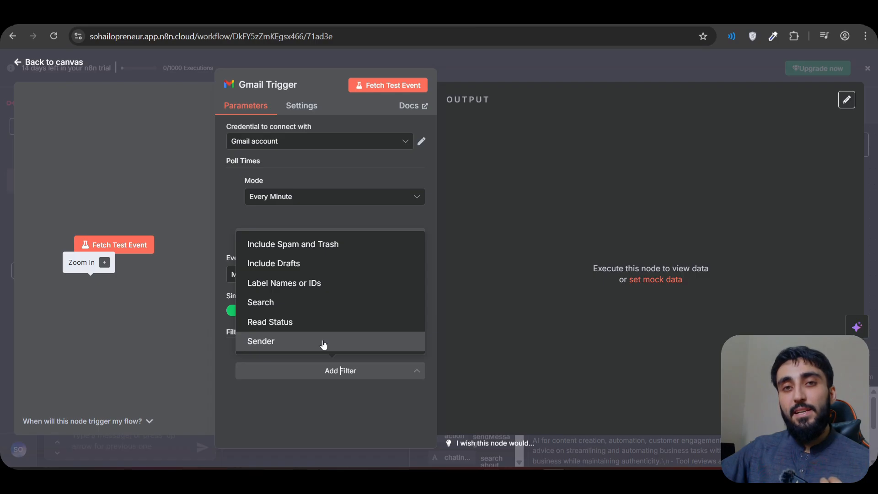
click(286, 344)
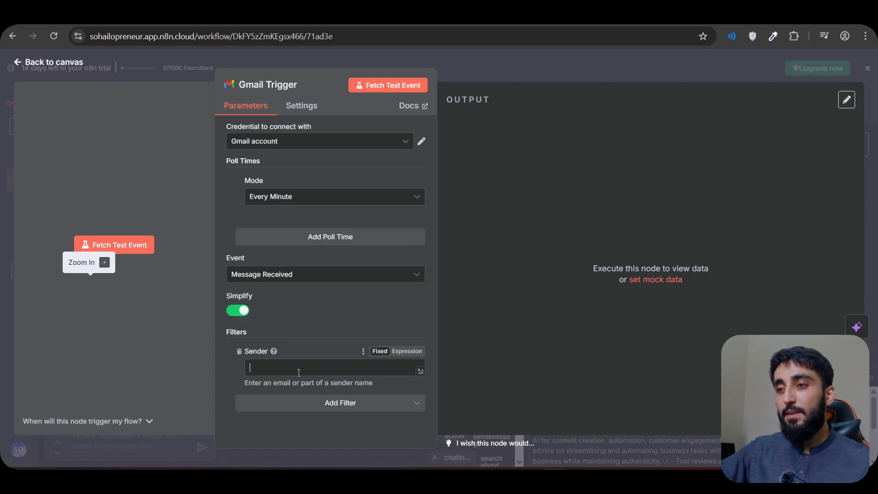
text(s)
key(ctrl+v)
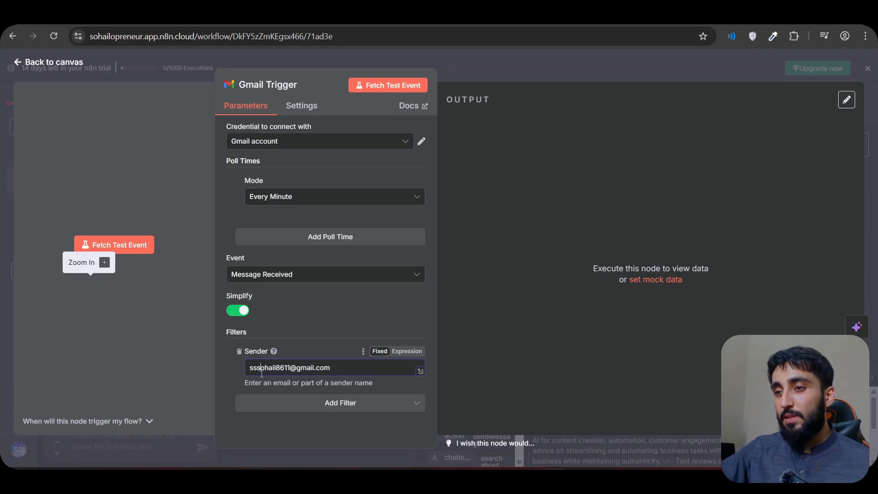
click(155, 215)
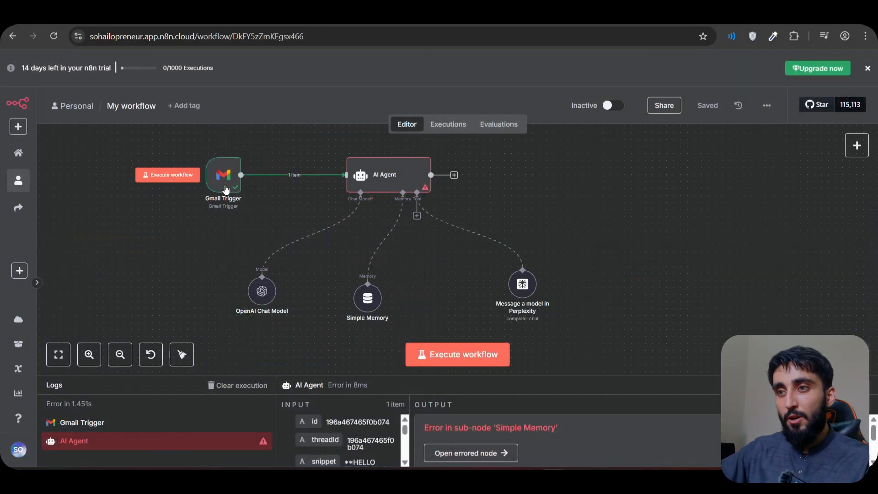
drag(226, 180, 263, 182)
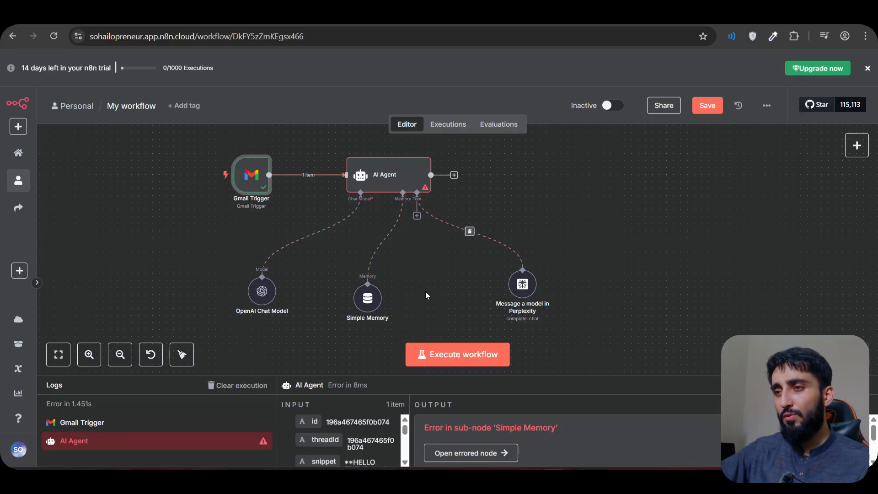
Open the Simple Memory node and set its Session ID source to Define below
click(371, 303)
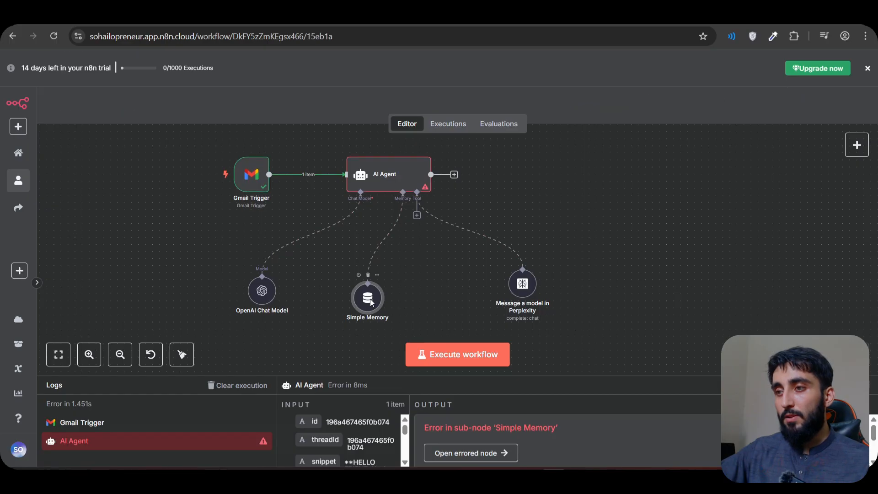
double_click(370, 303)
click(389, 142)
click(384, 170)
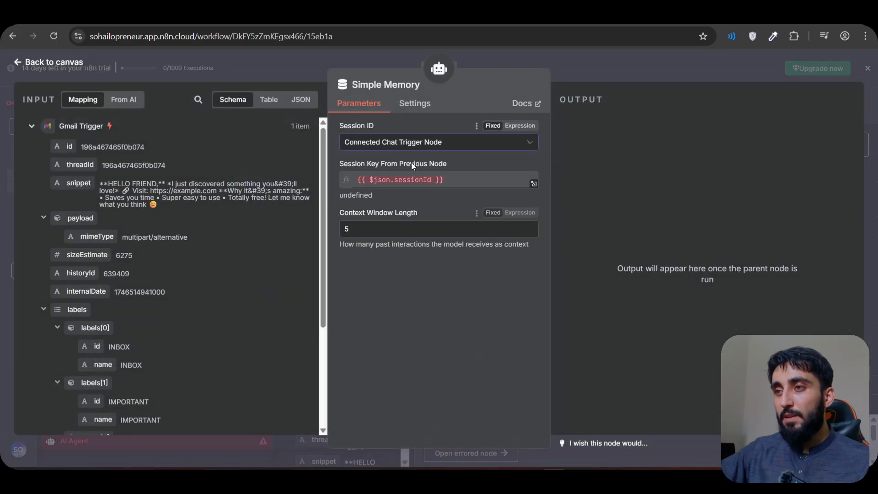
drag(342, 163, 353, 163)
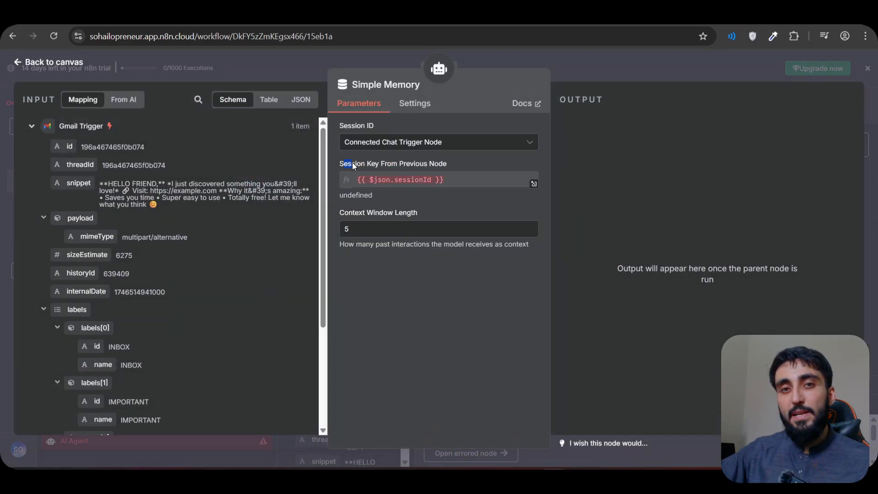
click(380, 146)
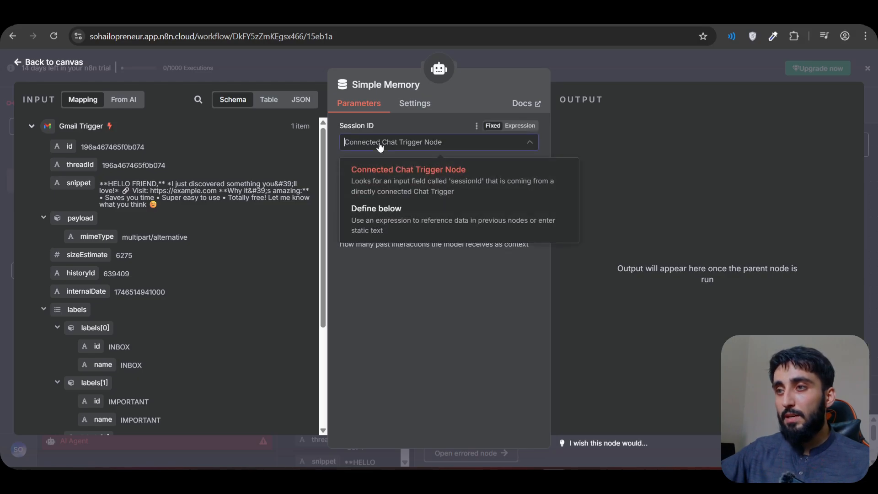
click(378, 220)
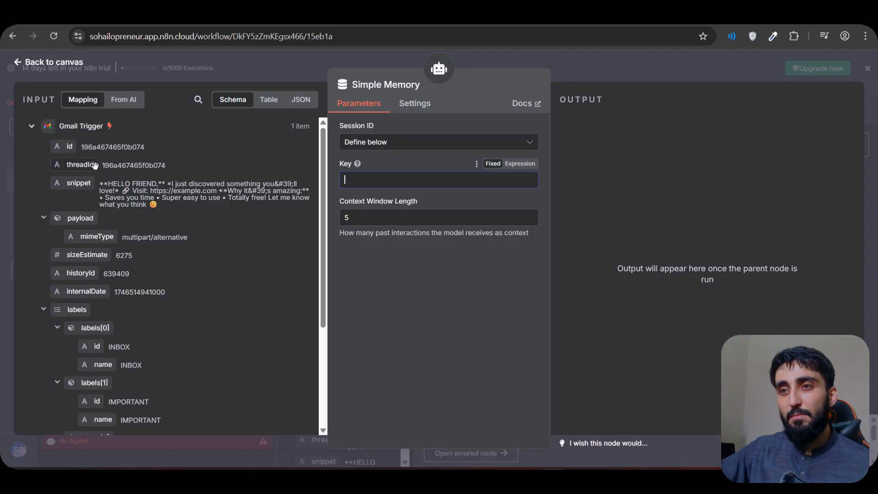
Map the Gmail trigger's threadId into the Simple Memory Key as {{ $json.threadId }} and return to the canvas
drag(105, 166, 161, 166)
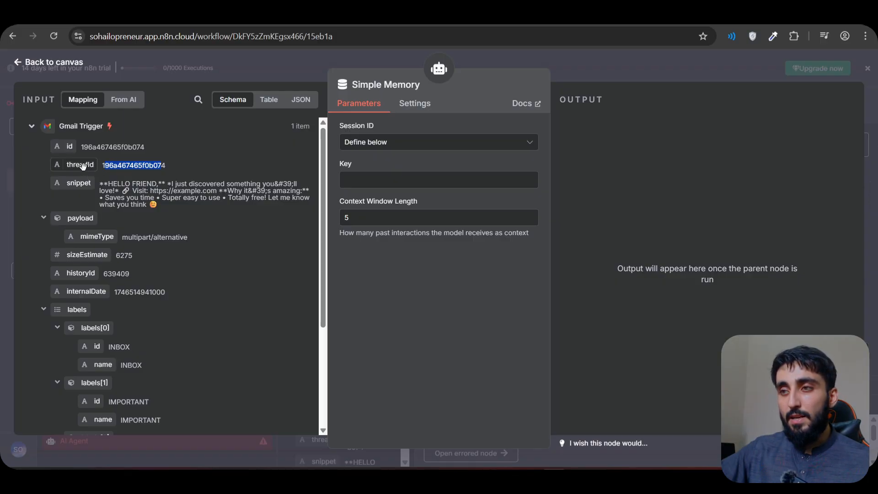
drag(83, 164, 388, 180)
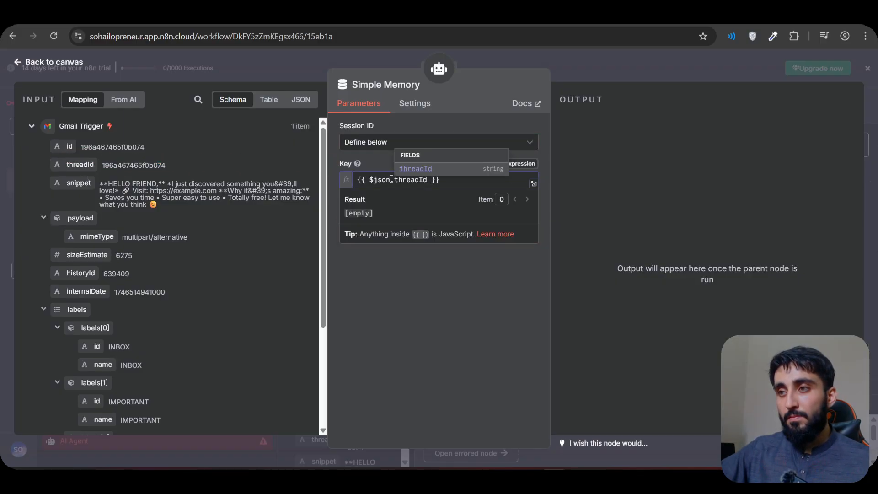
click(447, 287)
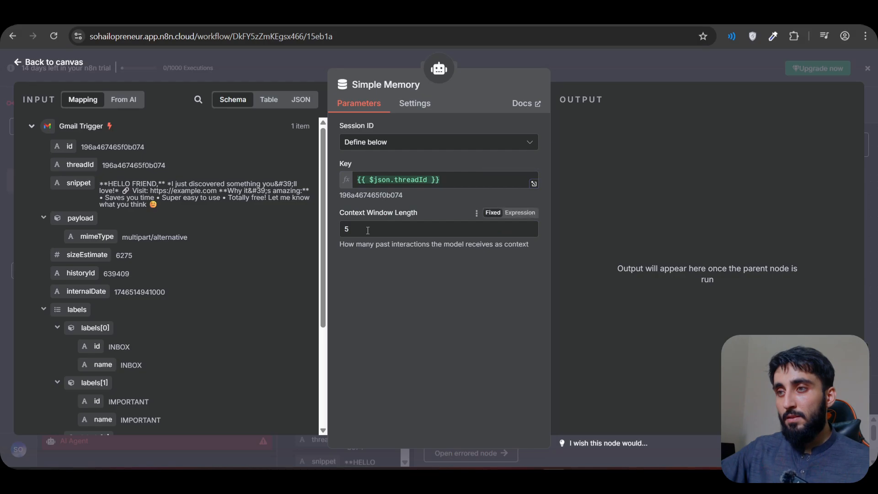
click(36, 65)
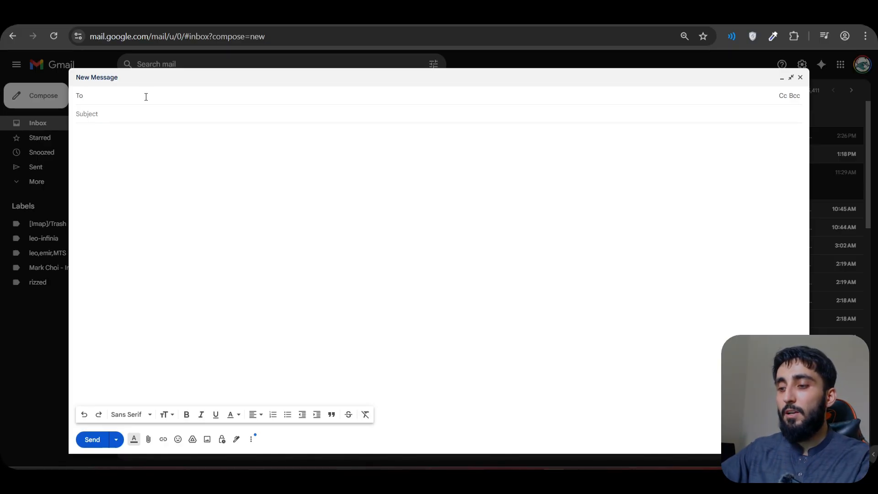
In Gmail, compose a message to the recipient's email address with subject "Hello" and body "Hi, how are you?"
key(ctrl+v)
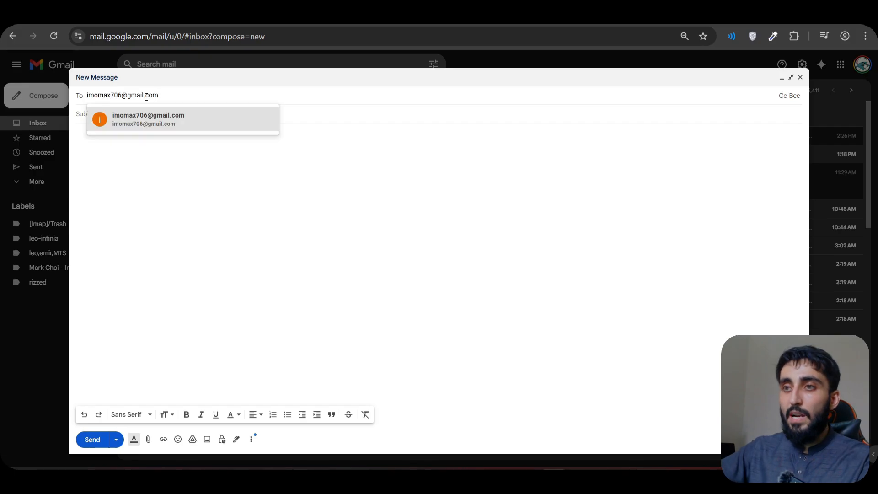
click(163, 129)
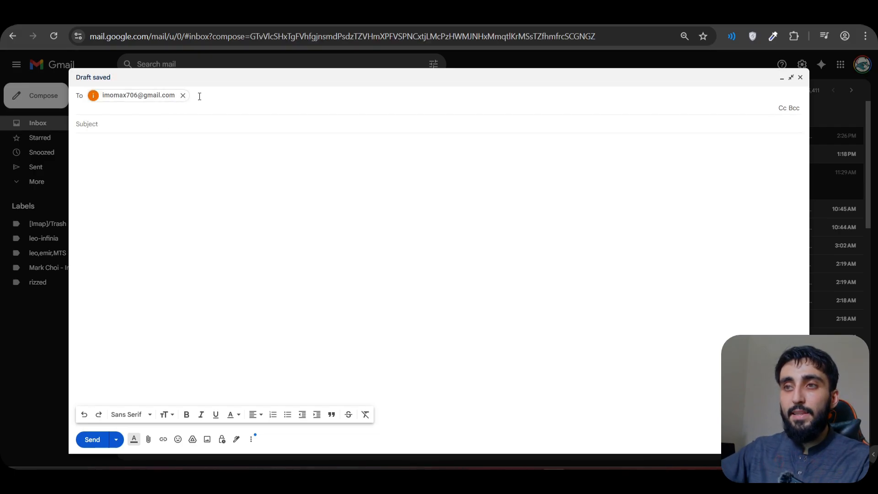
click(193, 125)
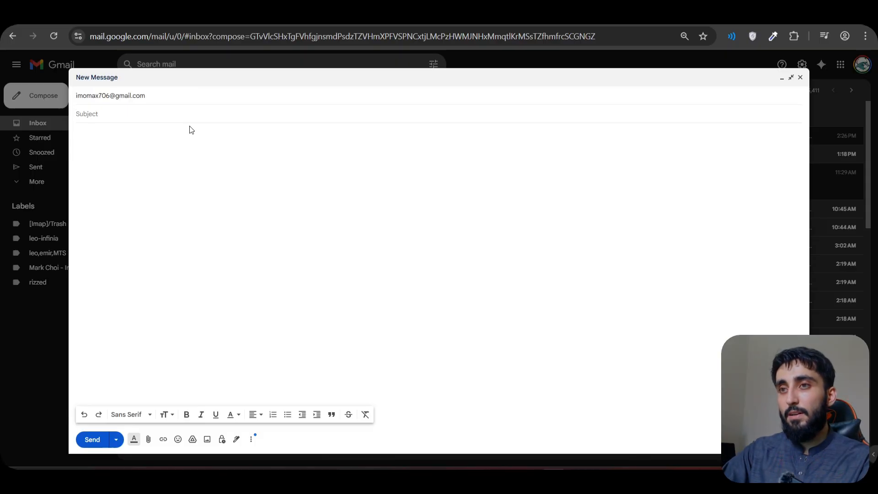
text(Hello)
key(Tab)
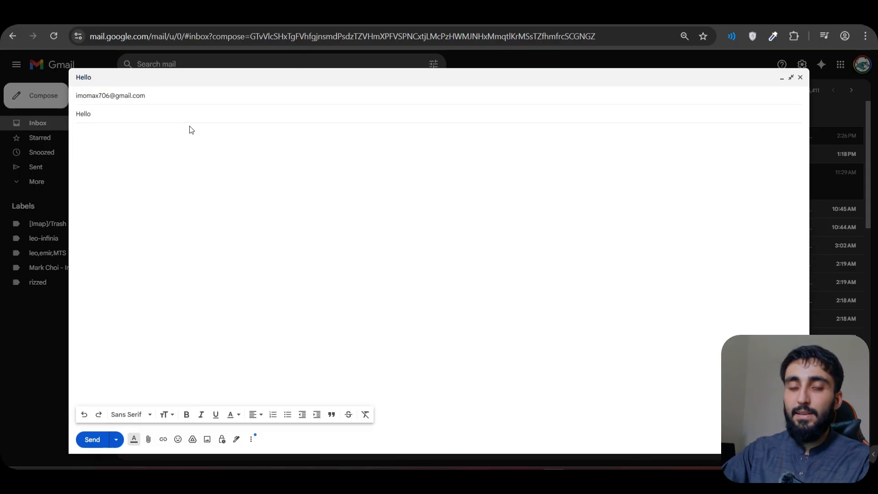
text(Hi, how are you?)
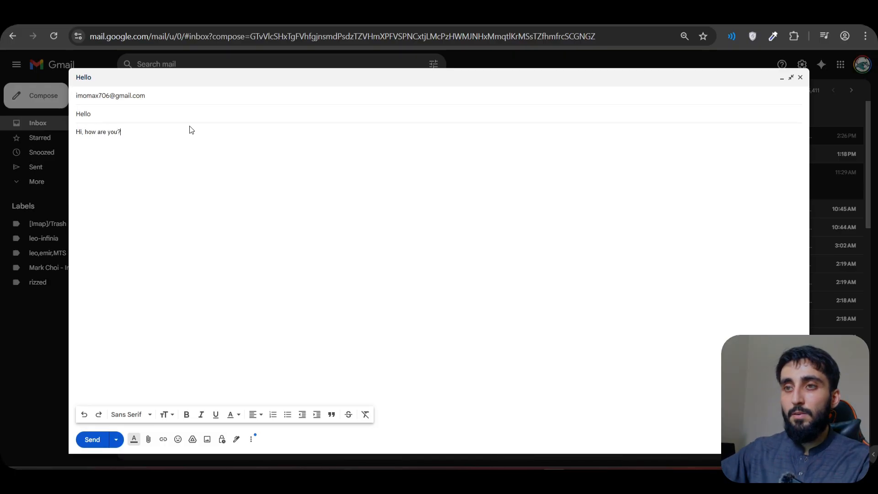
key(ctrl+a)
click(170, 149)
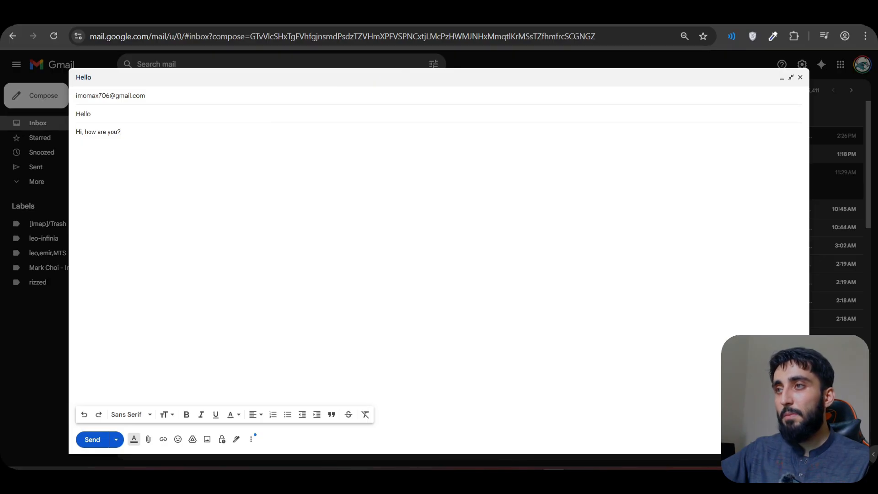
Switch back to the n8n workflow and set the AI Agent's Source for Prompt (User Message) to Define below
click(492, 16)
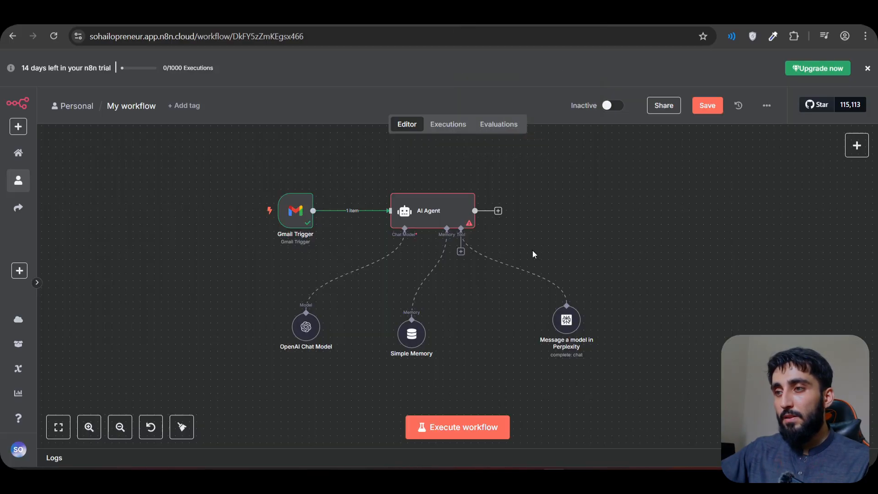
double_click(430, 219)
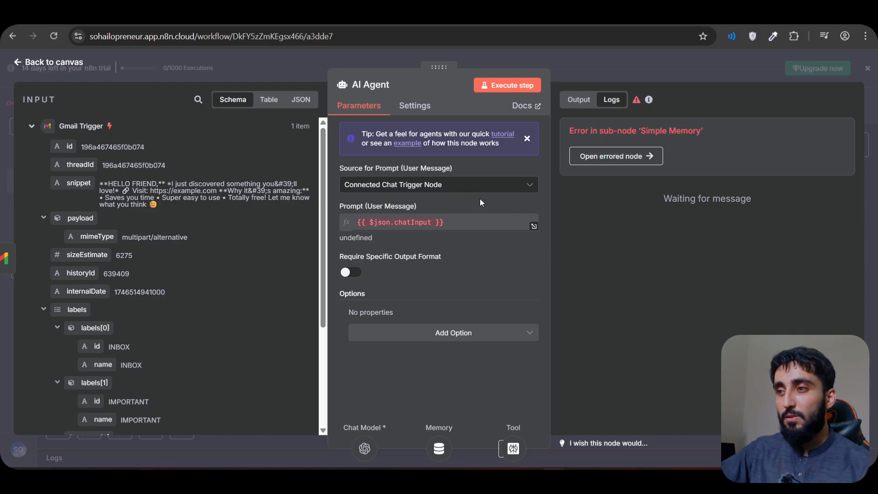
click(458, 185)
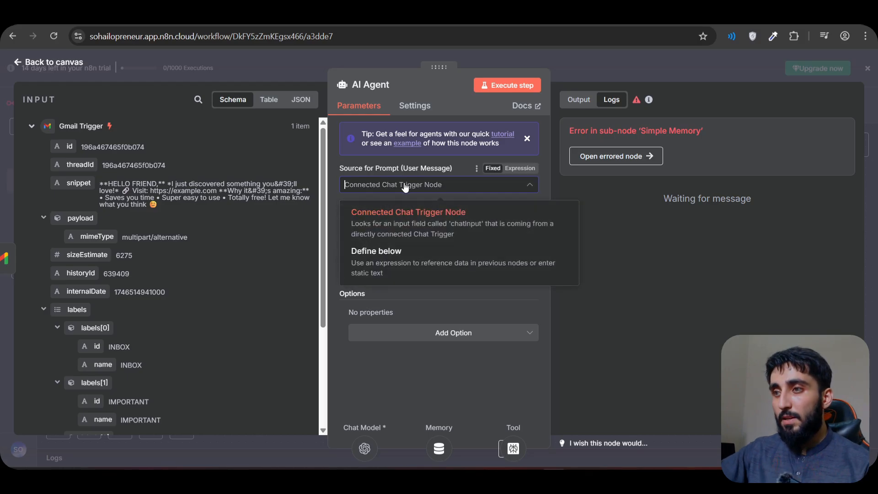
click(376, 262)
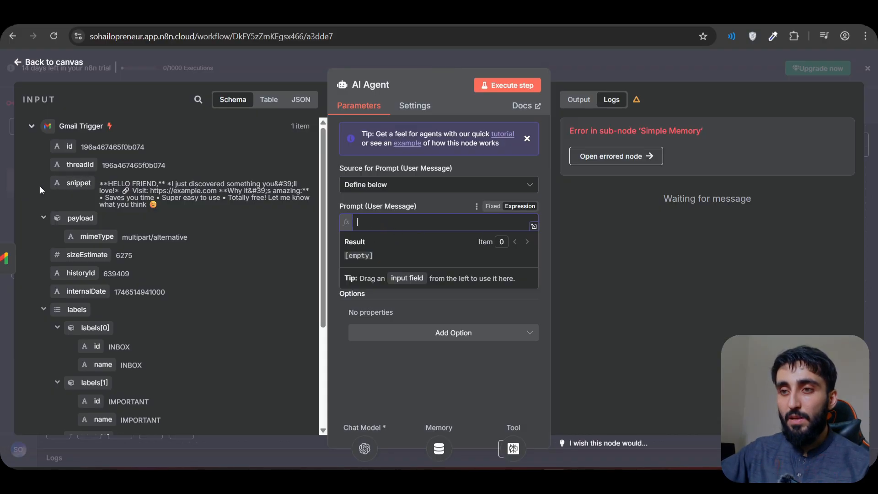
Collapse the labels group in the Gmail input, map {{ $json.snippet }} into the AI Agent's user prompt, and close the node
scroll(112, 282, down, 4)
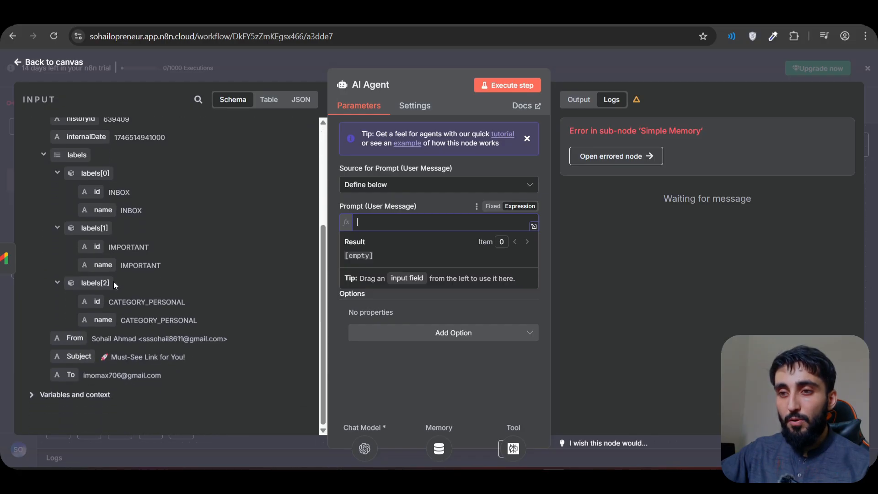
click(140, 292)
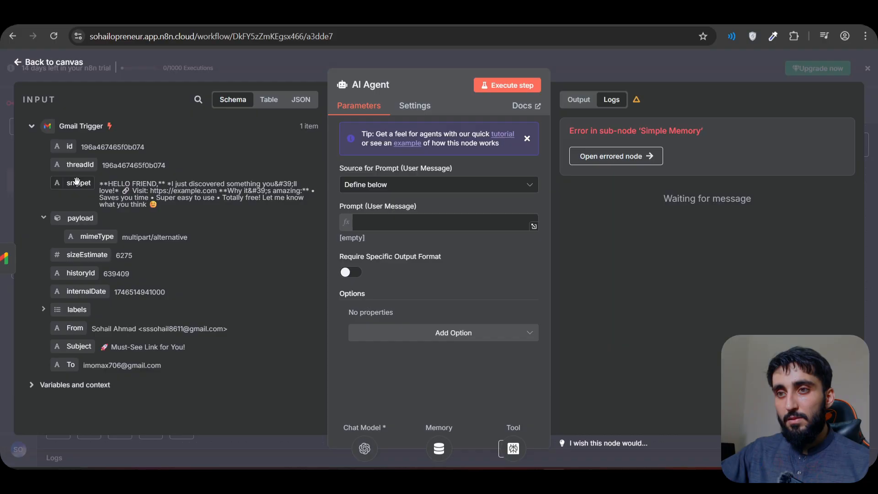
drag(83, 187, 406, 229)
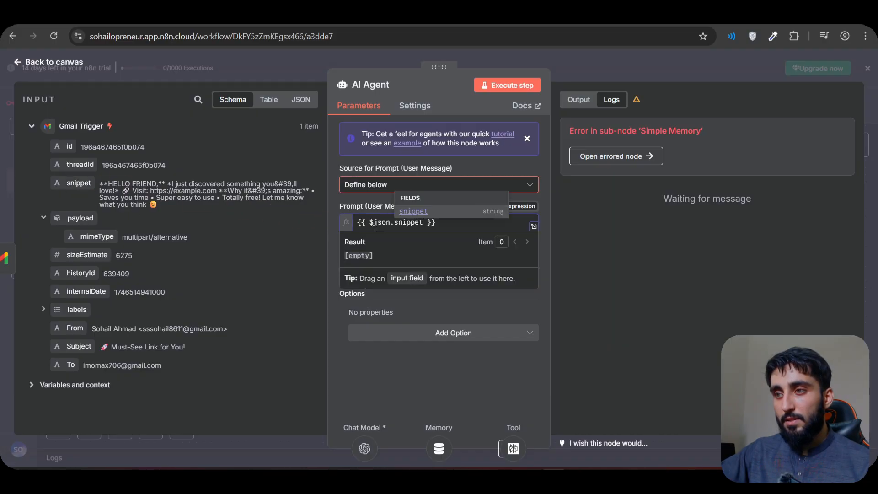
click(479, 380)
key(Escape)
Check the content and sending time of the "Hello" email in Gmail's sent mail
double_click(435, 218)
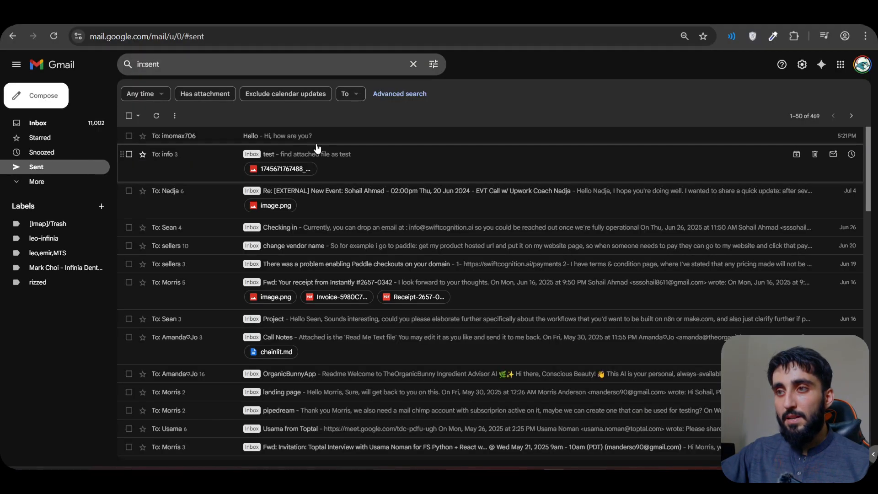
click(316, 136)
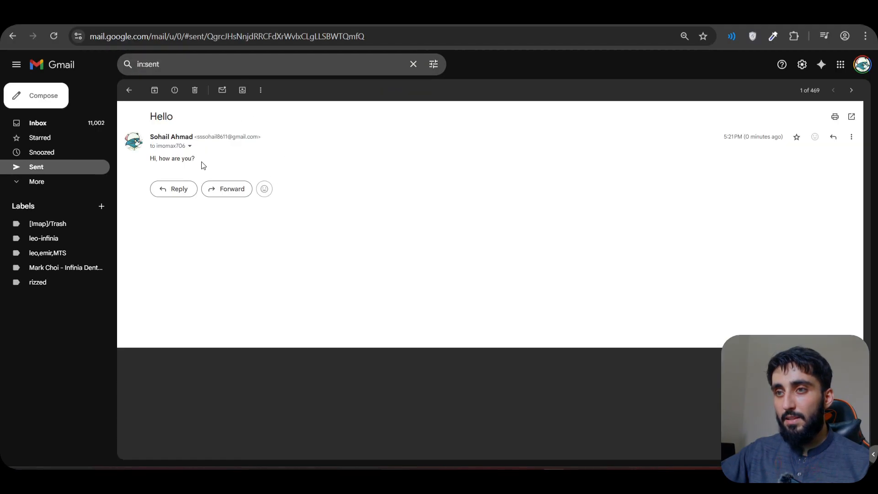
drag(727, 136, 764, 138)
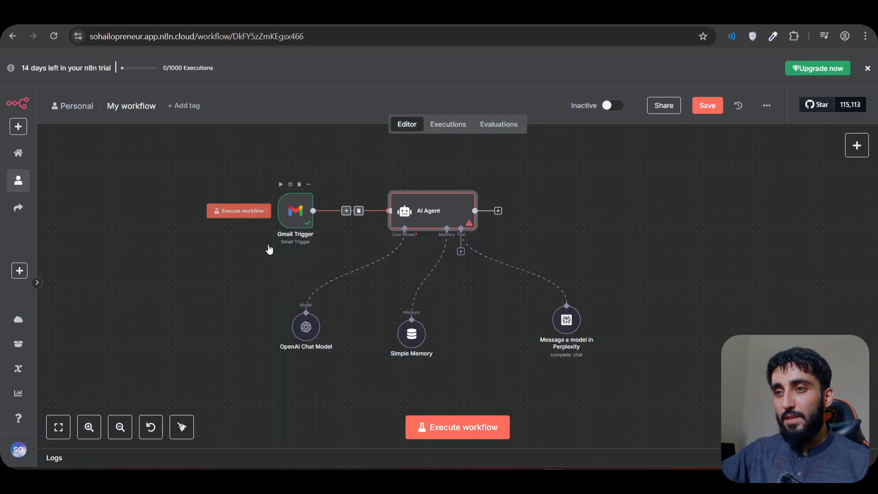
Back in n8n, execute the workflow from the Gmail trigger and read the AI Agent's output in an enlarged log area
click(255, 214)
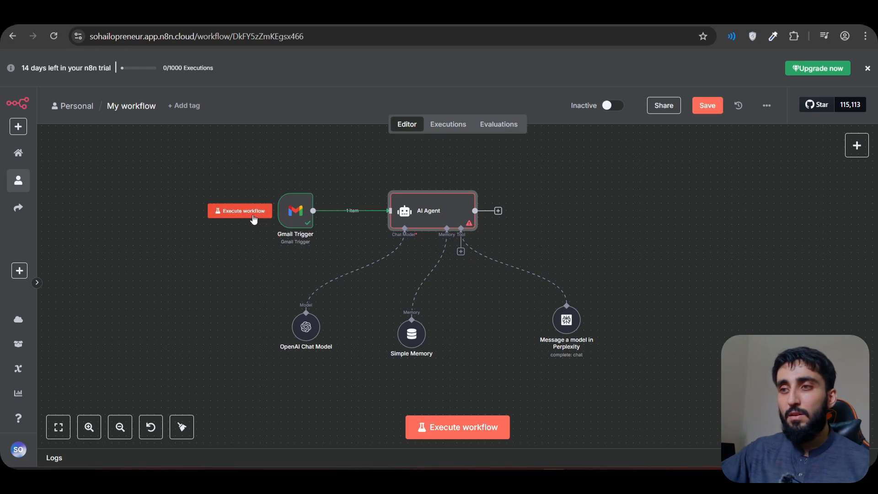
click(251, 214)
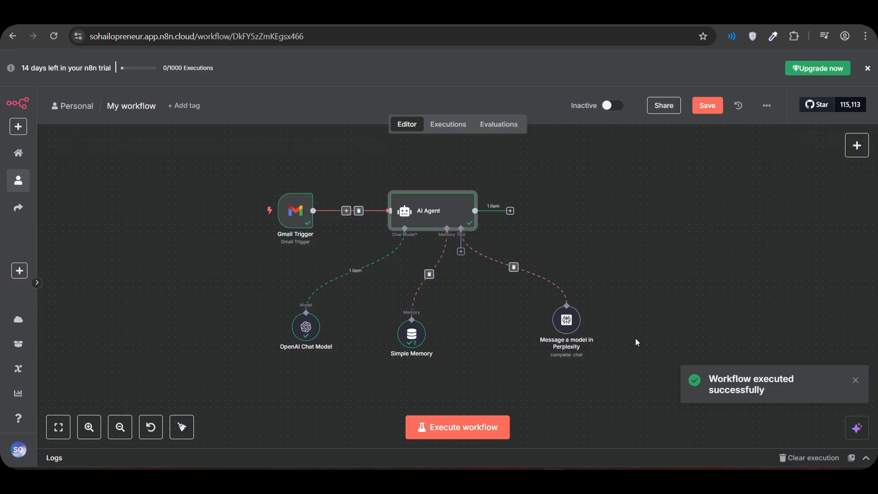
click(867, 460)
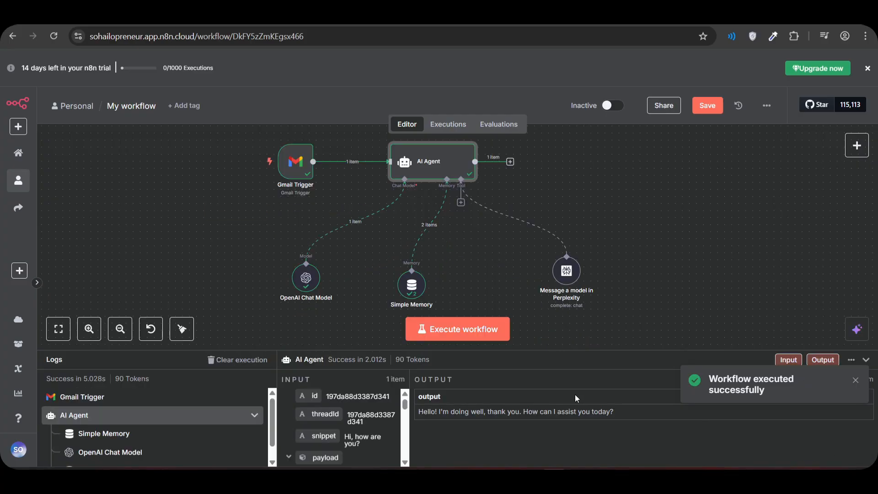
drag(525, 351, 516, 265)
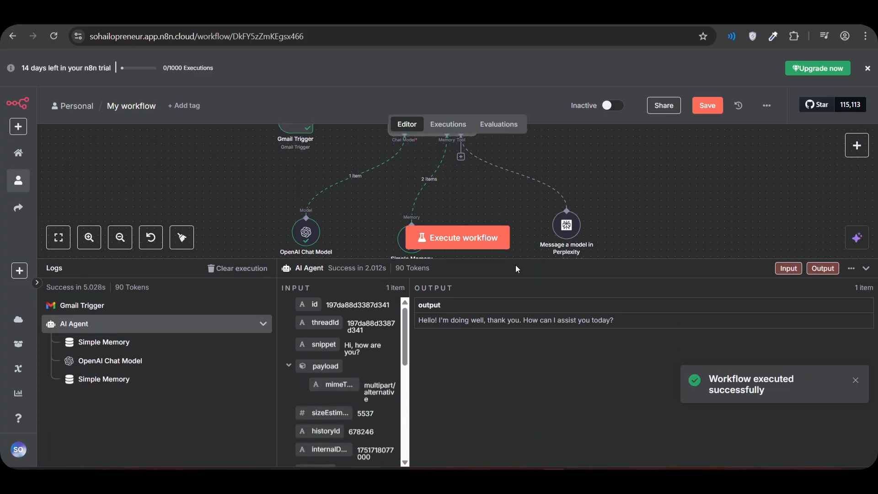
mouse_move(423, 319)
mouse_down()
mouse_move(619, 324)
mouse_move(419, 320)
mouse_up()
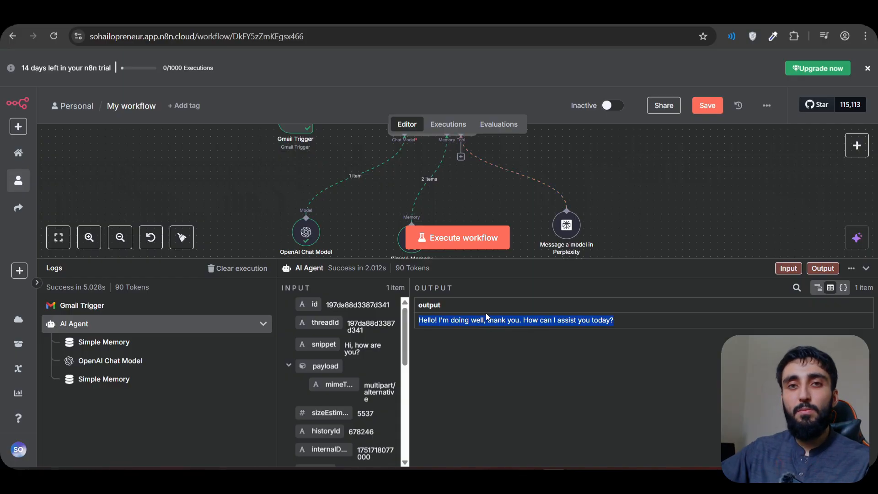
Shrink the log area and add a Gmail "Reply to a message" node after the AI Agent's output
drag(667, 262, 667, 328)
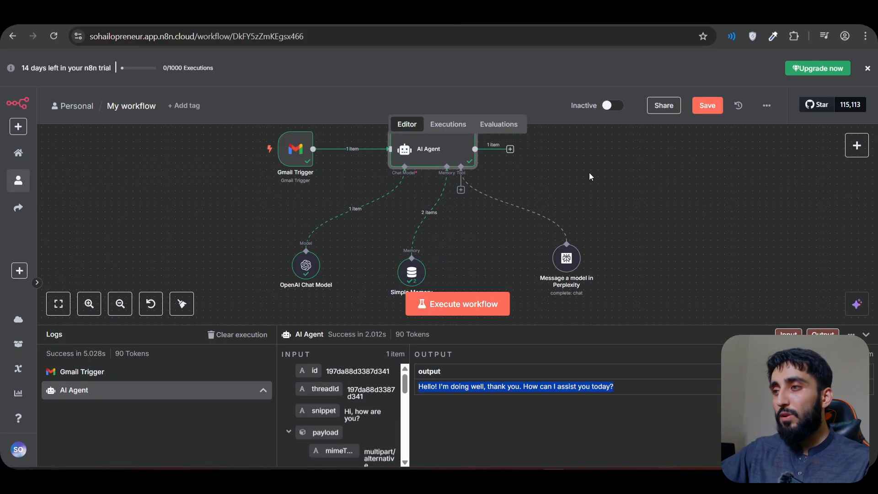
drag(590, 172, 574, 214)
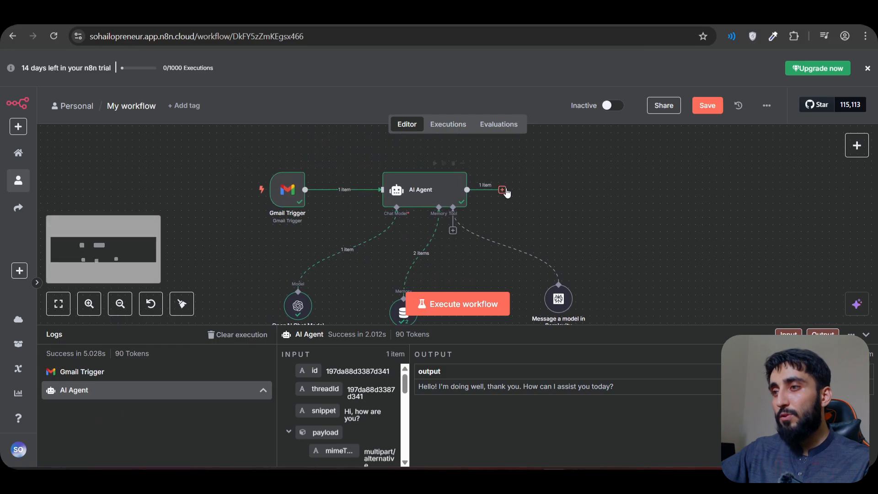
click(502, 190)
text(gmail)
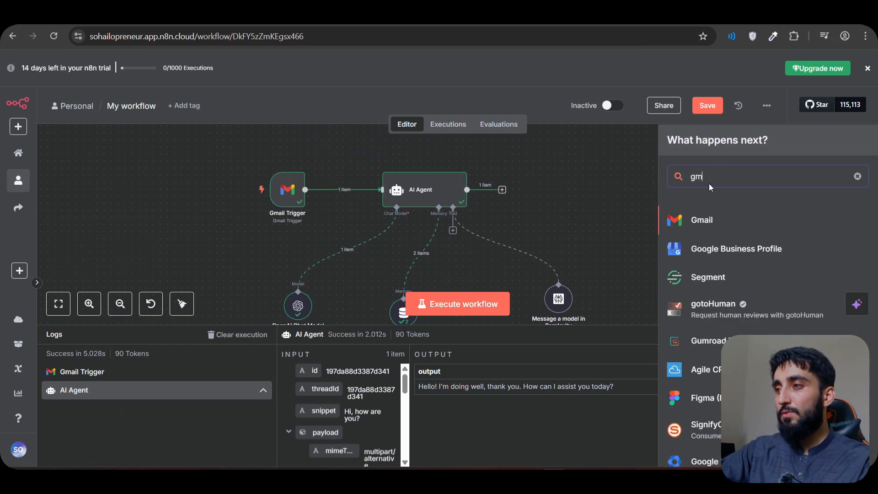
click(713, 220)
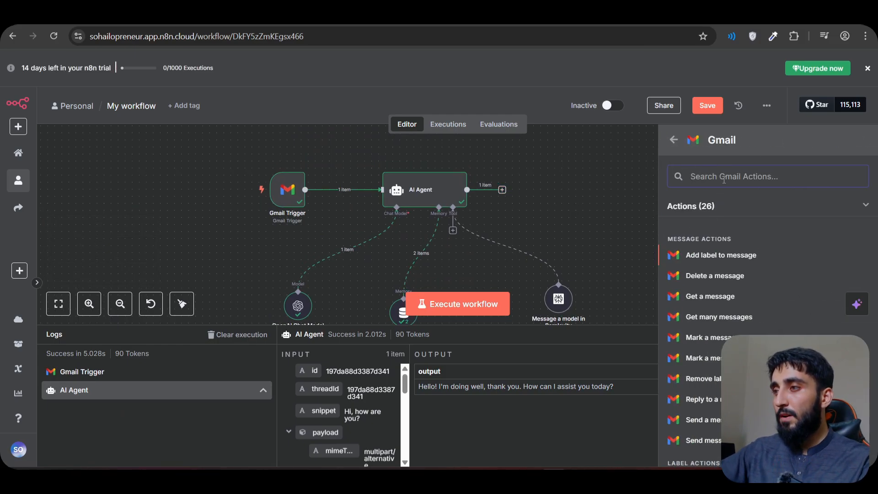
text(reply)
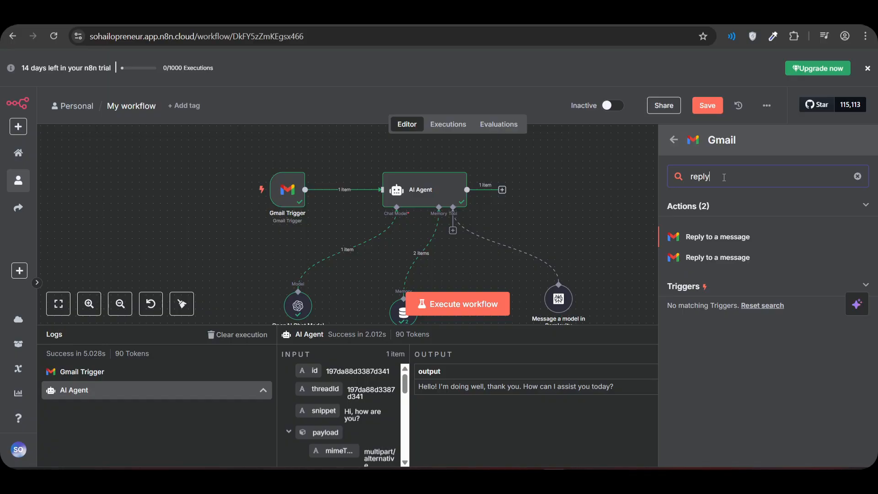
click(722, 240)
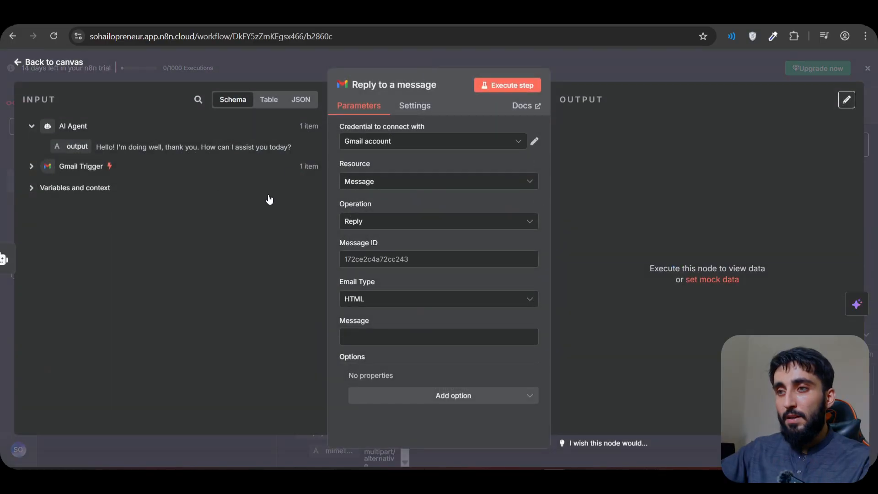
Select the Gmail account credential and map the Gmail Trigger's id, {{ $('Gmail Trigger').item.json.id }}, into the reply node's Message ID
click(401, 145)
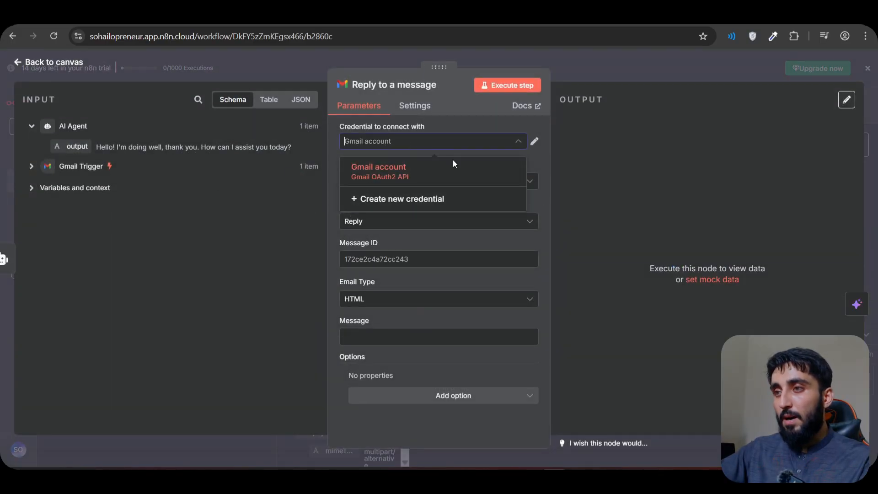
click(383, 172)
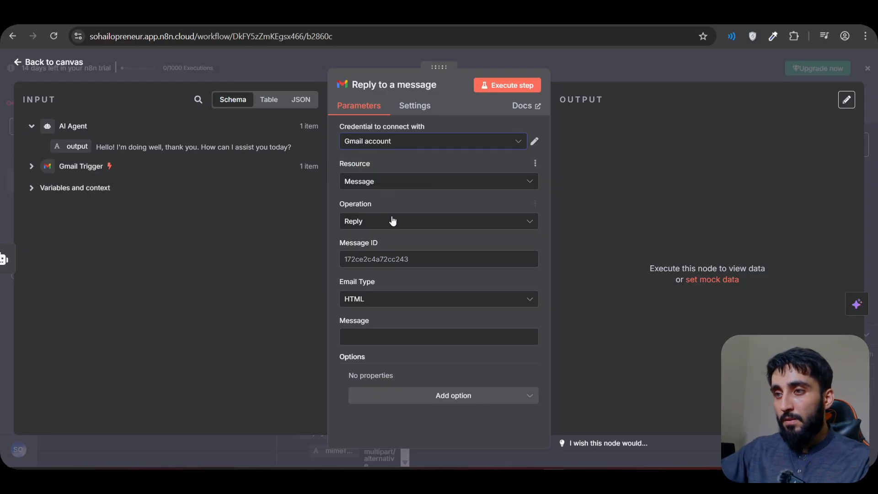
click(381, 258)
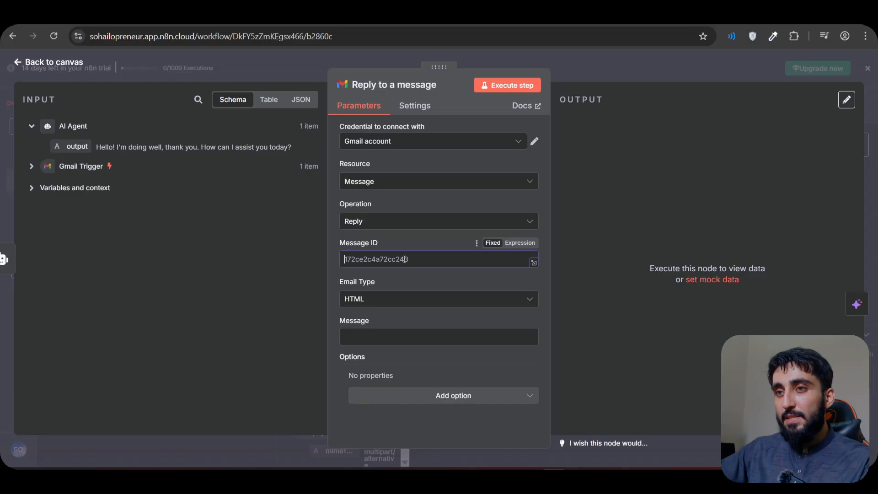
click(32, 167)
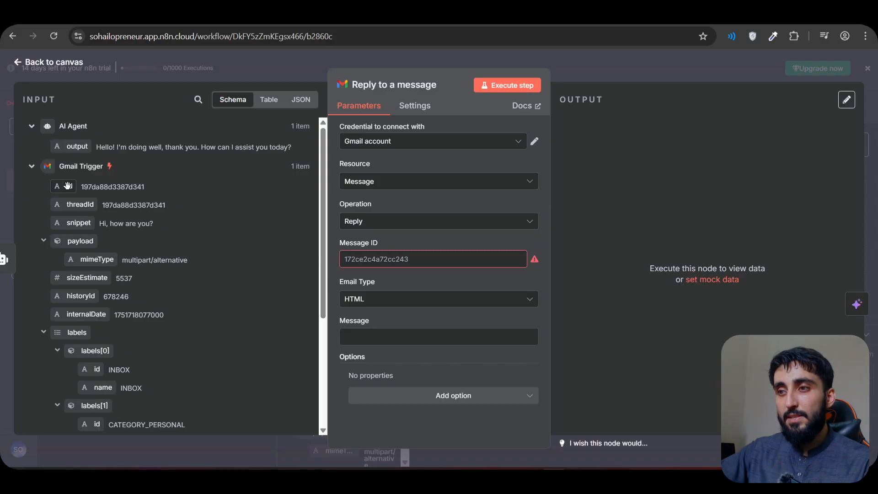
click(346, 259)
drag(56, 183, 384, 258)
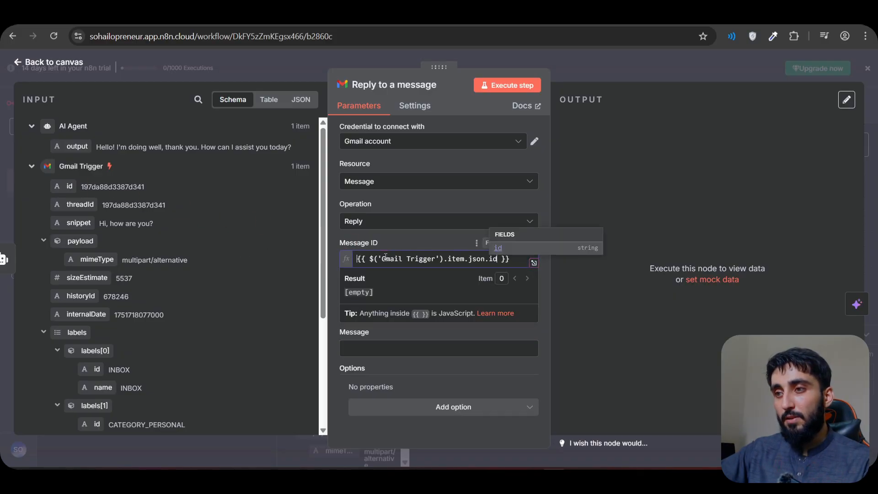
Collapse the Gmail Trigger input, map the AI Agent's {{ $json.output }} into the reply's Message, and return to the canvas
click(375, 331)
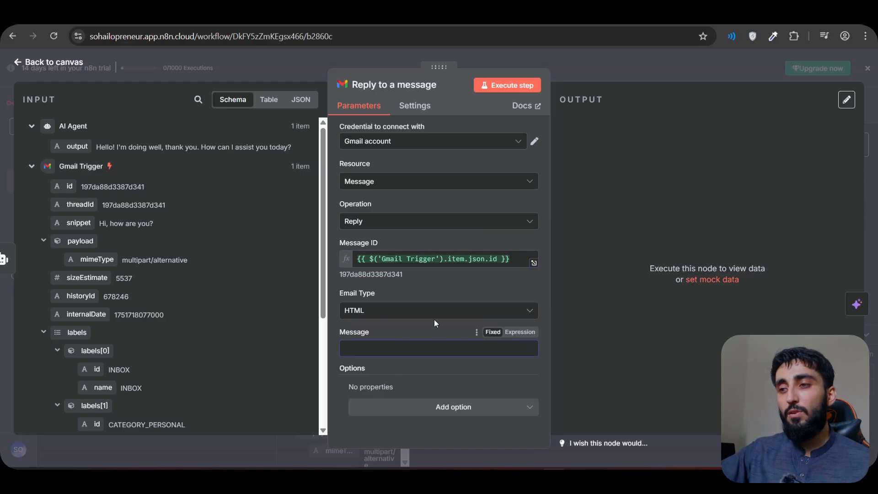
scroll(150, 298, down, 3)
scroll(108, 232, up, 3)
click(32, 166)
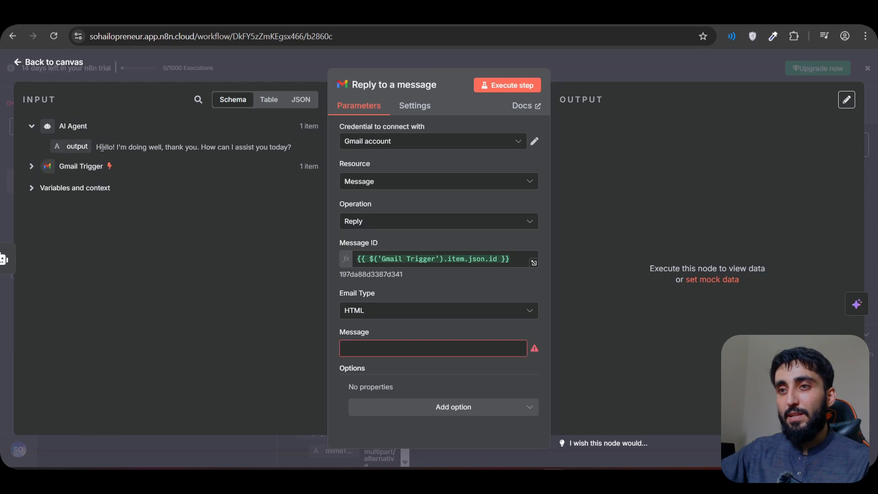
drag(77, 147, 398, 351)
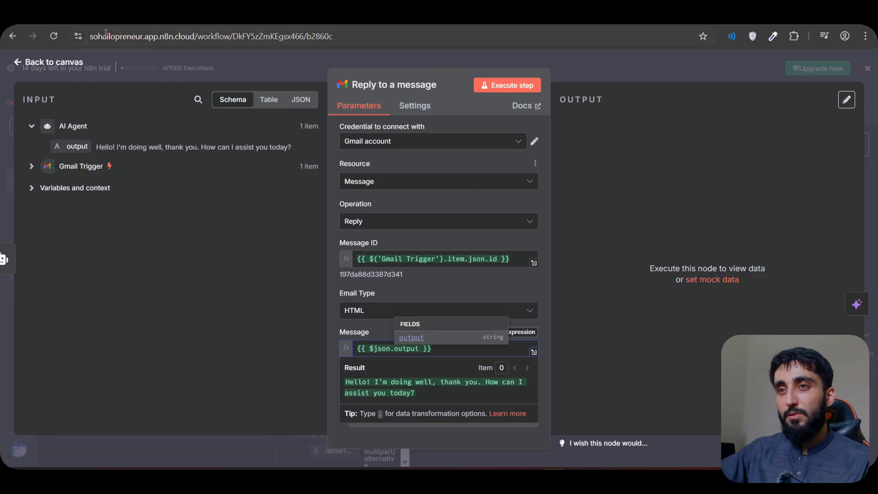
click(28, 66)
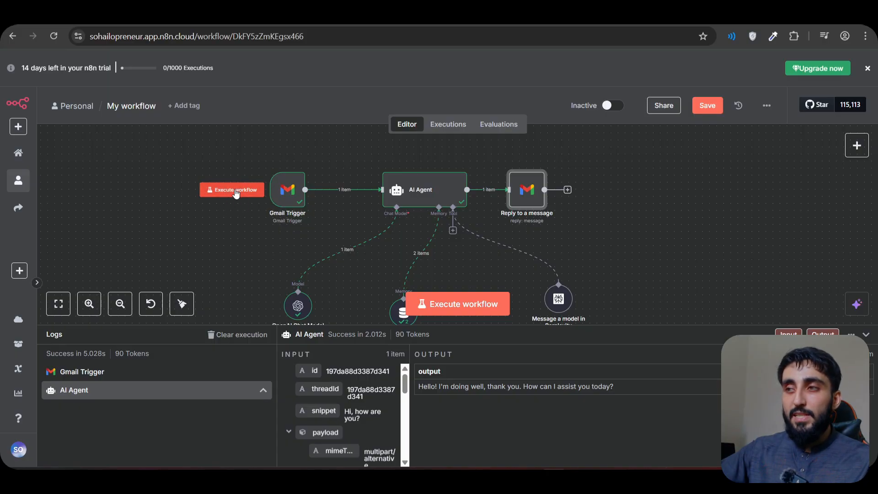
Save the workflow, activate it, and read and dismiss the activation notice
click(705, 107)
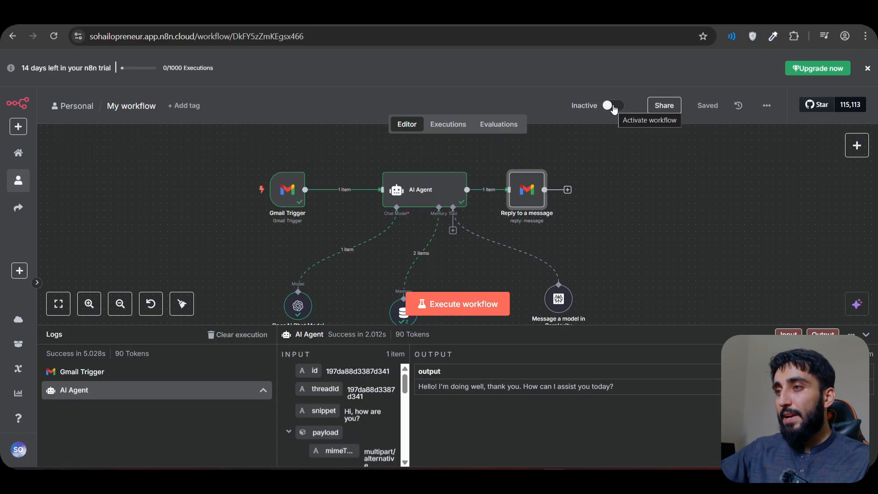
click(613, 105)
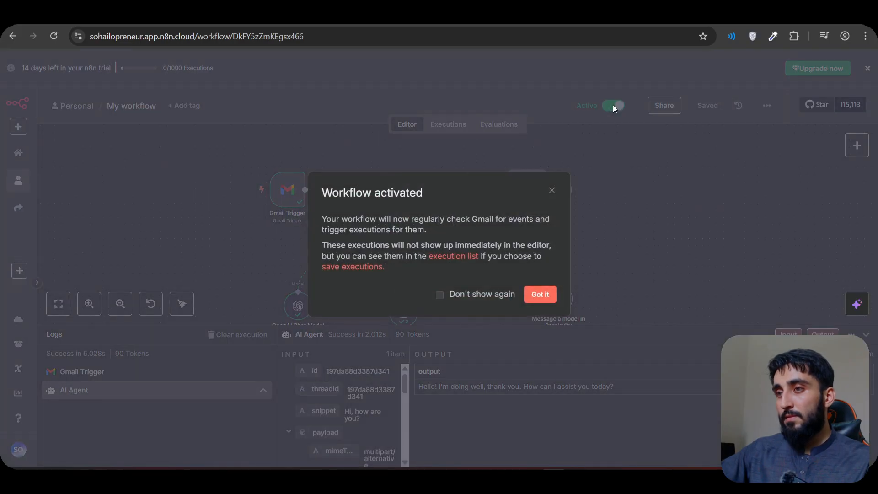
drag(327, 220, 413, 231)
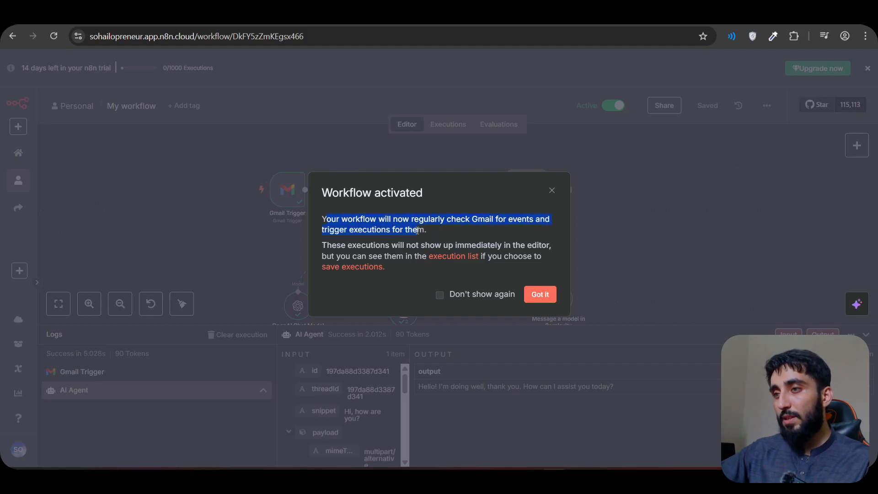
drag(337, 246, 393, 246)
click(540, 295)
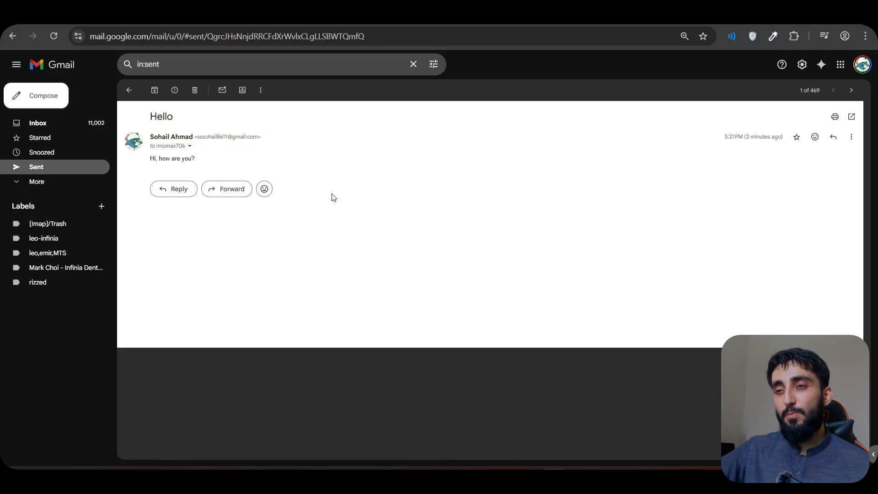
In Gmail, start a new email to the trigger mailbox's address with the subject "asdasd"
click(42, 99)
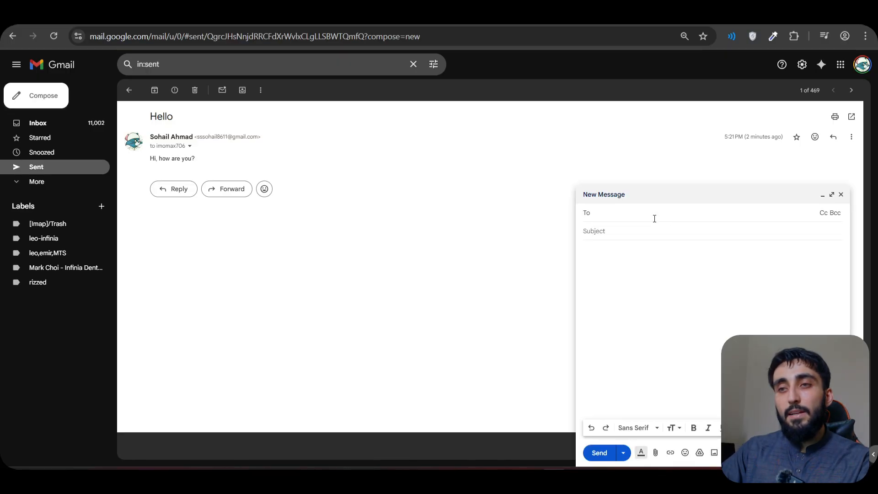
text(imom)
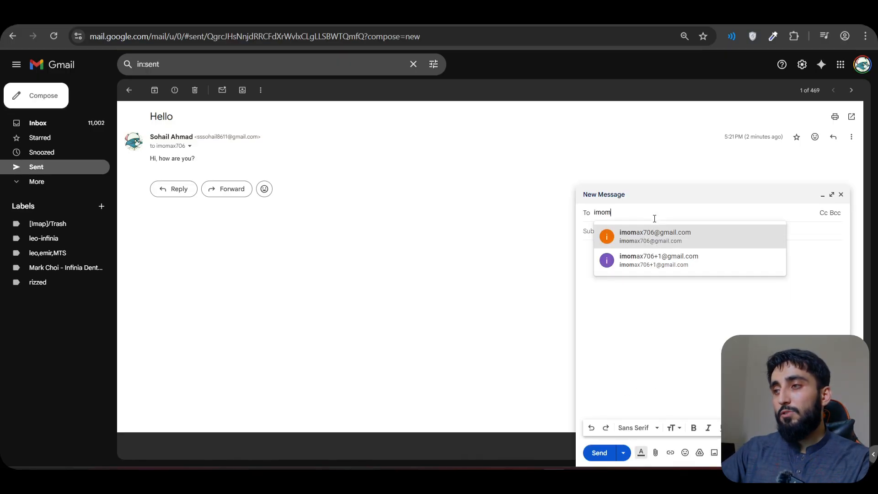
click(669, 237)
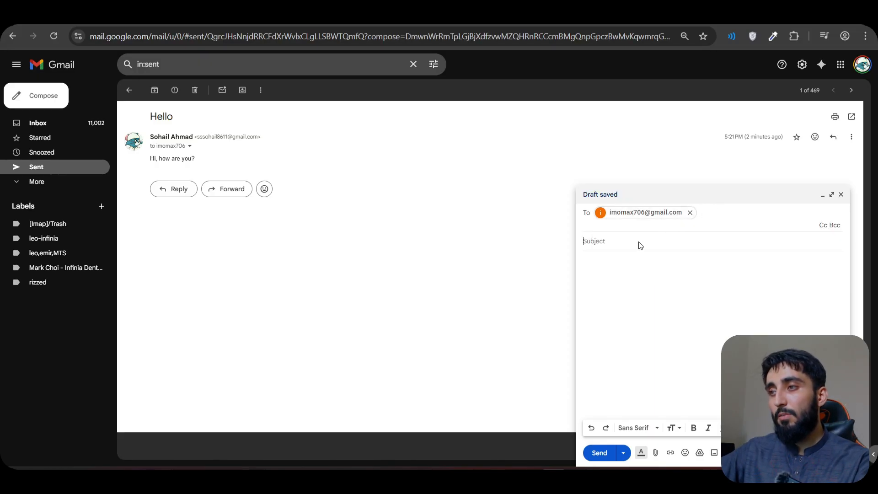
click(629, 261)
text(asdasd)
Write "Hi, please research about n8n AI agents and tell me why everyone is loving them?" as the body and send the email
click(643, 257)
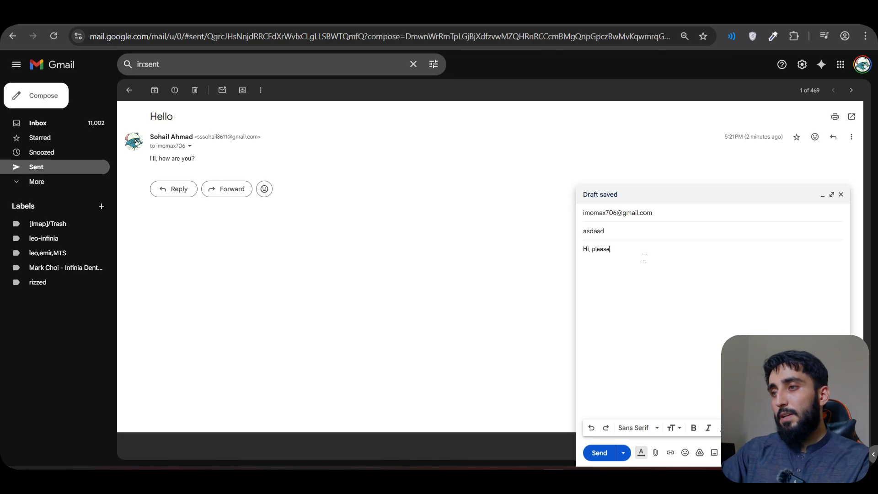
text(Hi, please research about n8n)
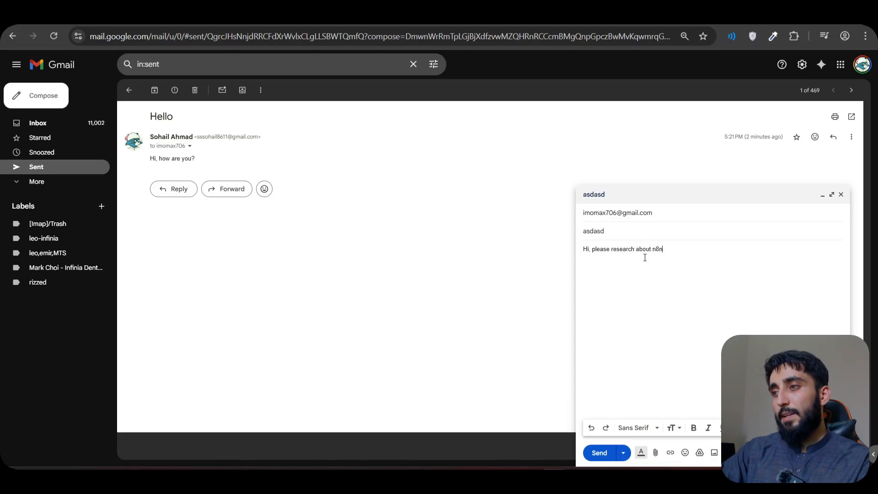
text( AI agents and tell me why every)
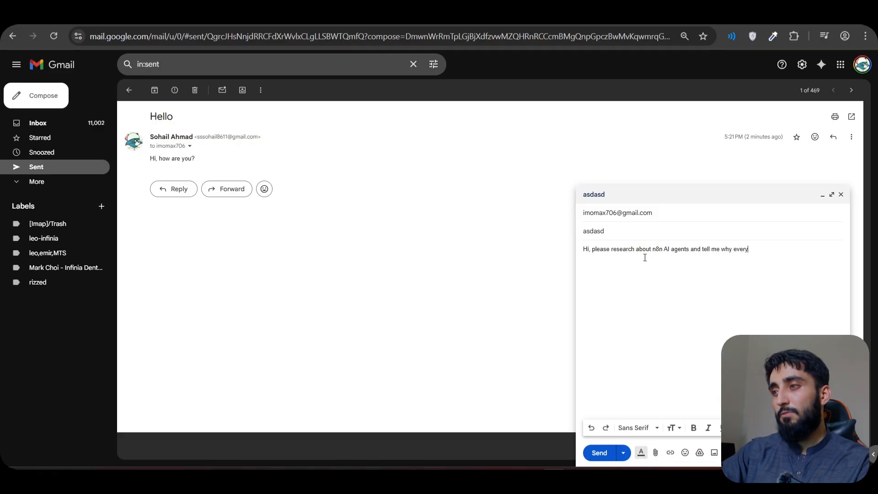
text(one is loving them?)
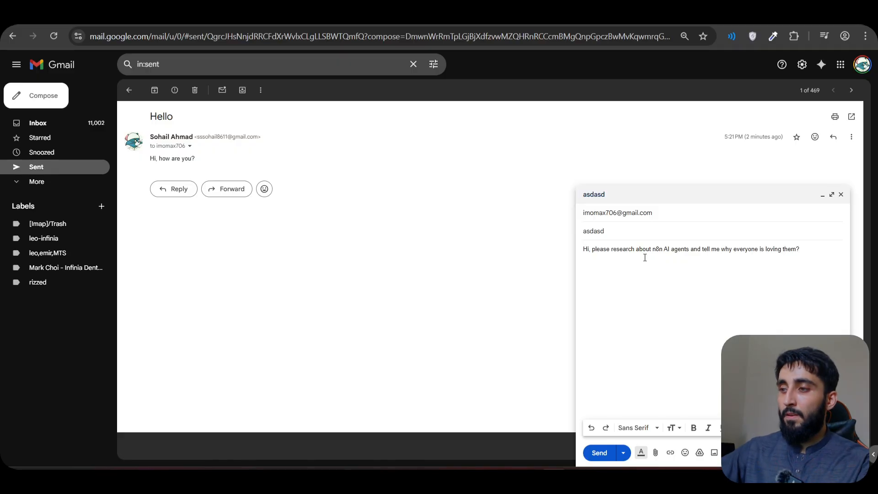
click(601, 453)
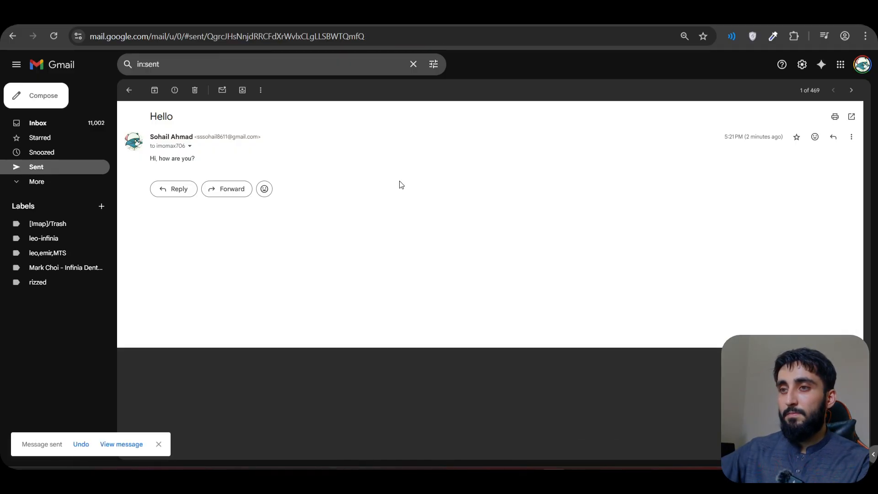
Check the latest run in n8n's executions list, then switch back to the sent "asdasd" email in Gmail and show the new reply
key(ctrl+Tab)
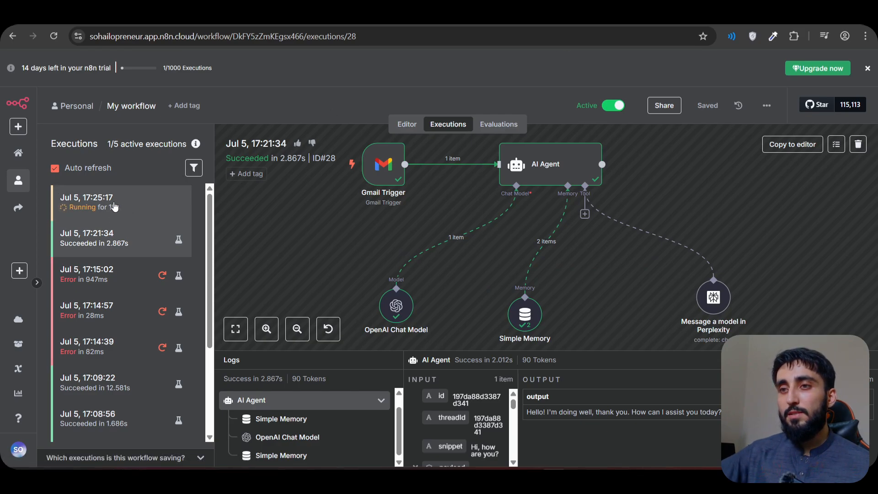
click(517, 17)
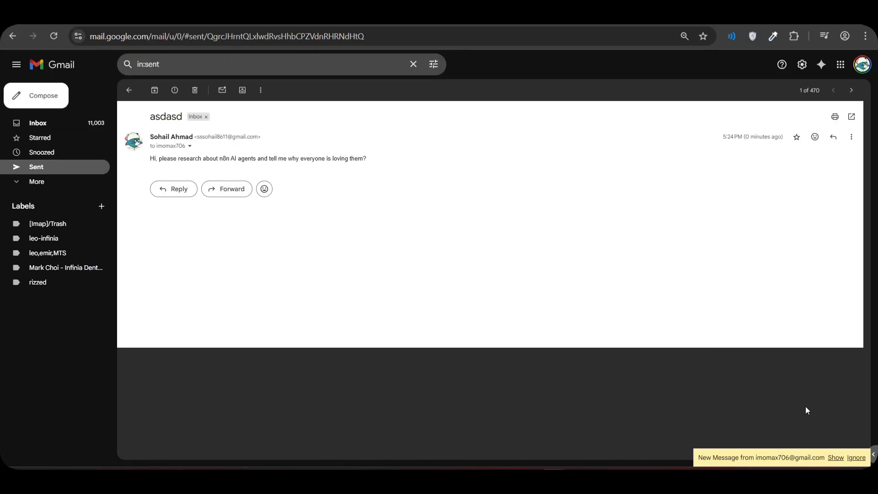
drag(703, 458, 775, 458)
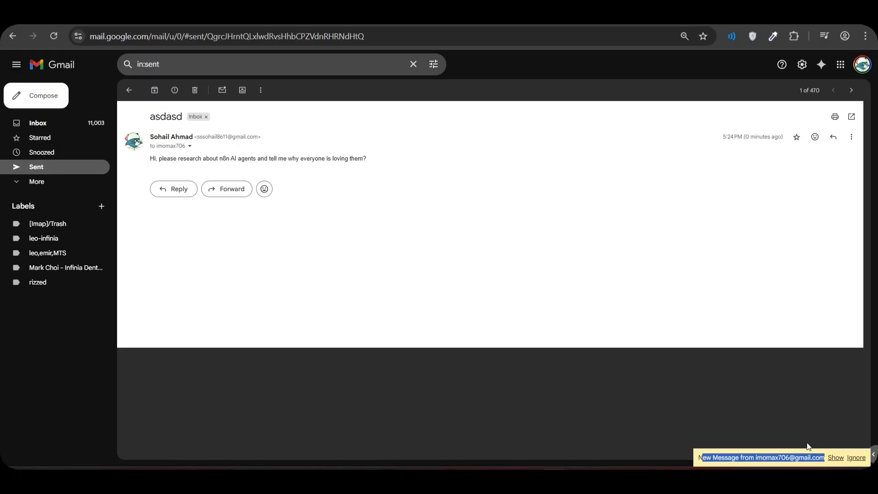
click(835, 458)
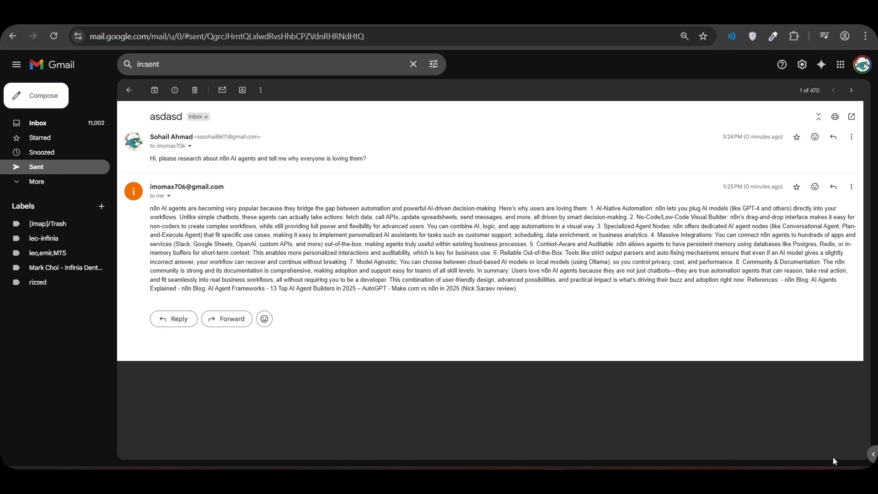
Compare the original n8n AI agents question with the full text of the agent's emailed reply
drag(154, 158, 356, 158)
drag(154, 209, 508, 290)
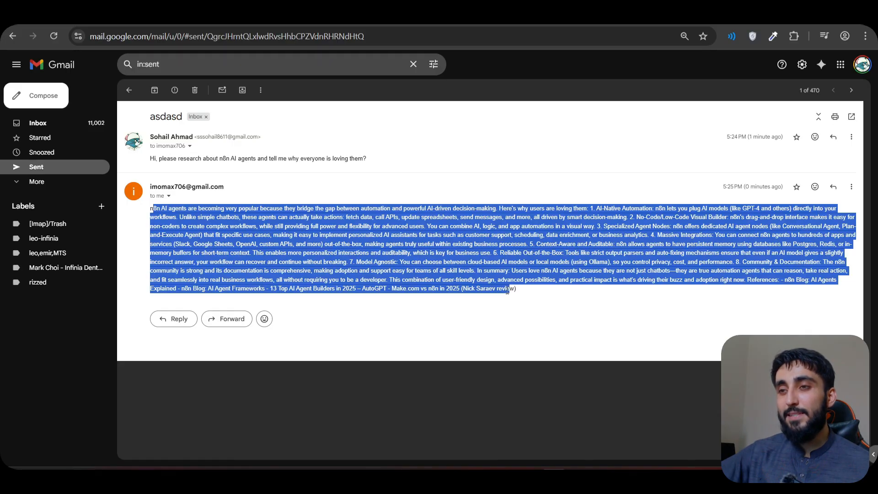
click(145, 219)
drag(157, 209, 512, 288)
click(509, 286)
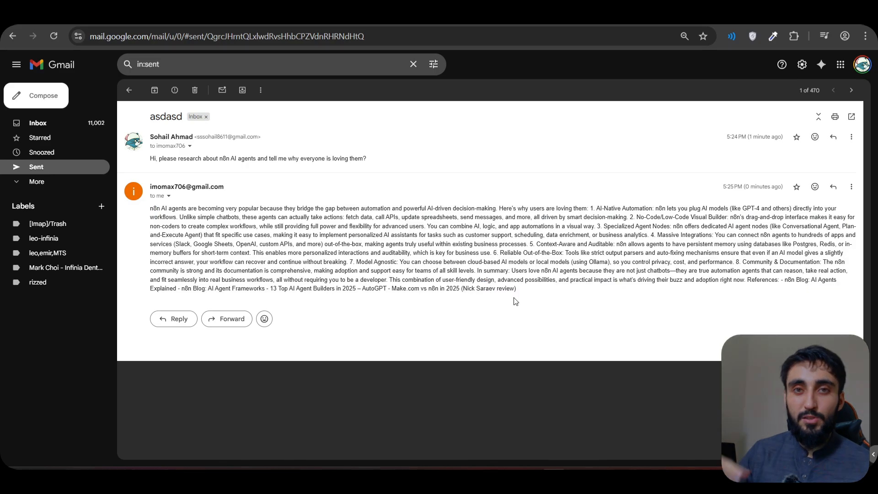